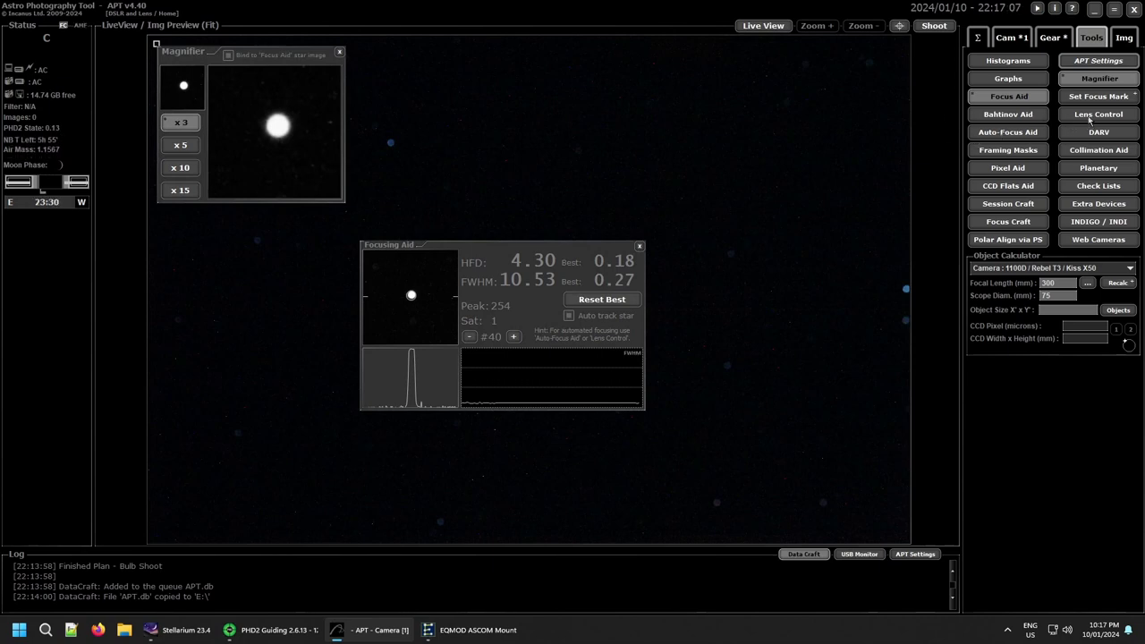
Start Lens Control, accept the AF warning, and step focus with >> three times to HFD 0.66
{"action": "left_click", "coordinate": [1098, 116]}
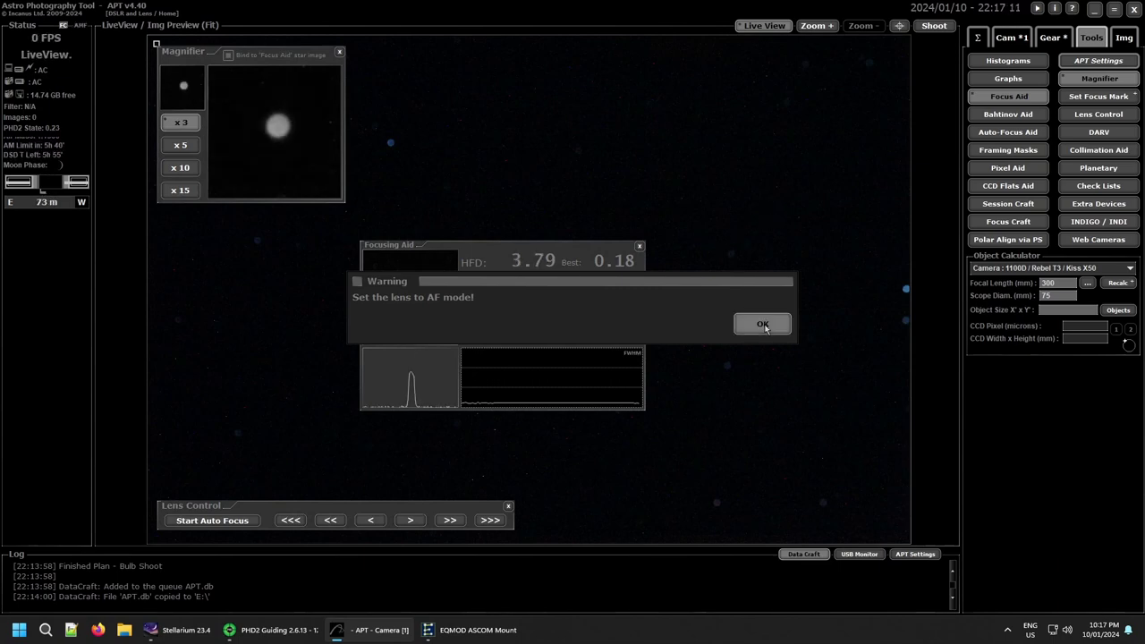
{"action": "left_click", "coordinate": [762, 323]}
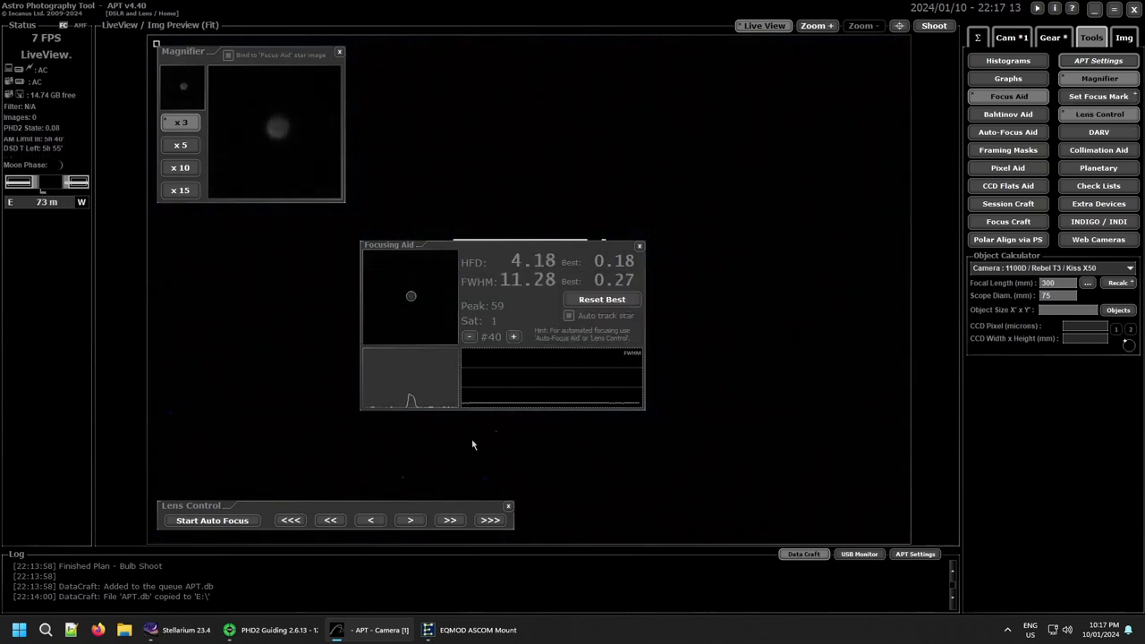
{"action": "left_click", "coordinate": [451, 522]}
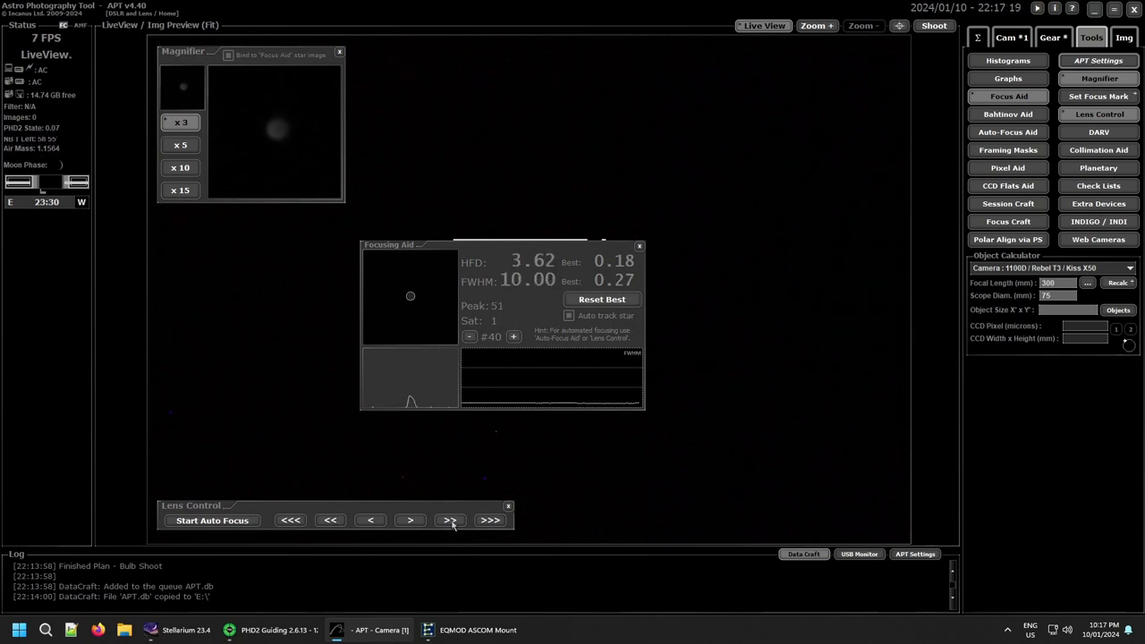
{"action": "left_click", "coordinate": [451, 520]}
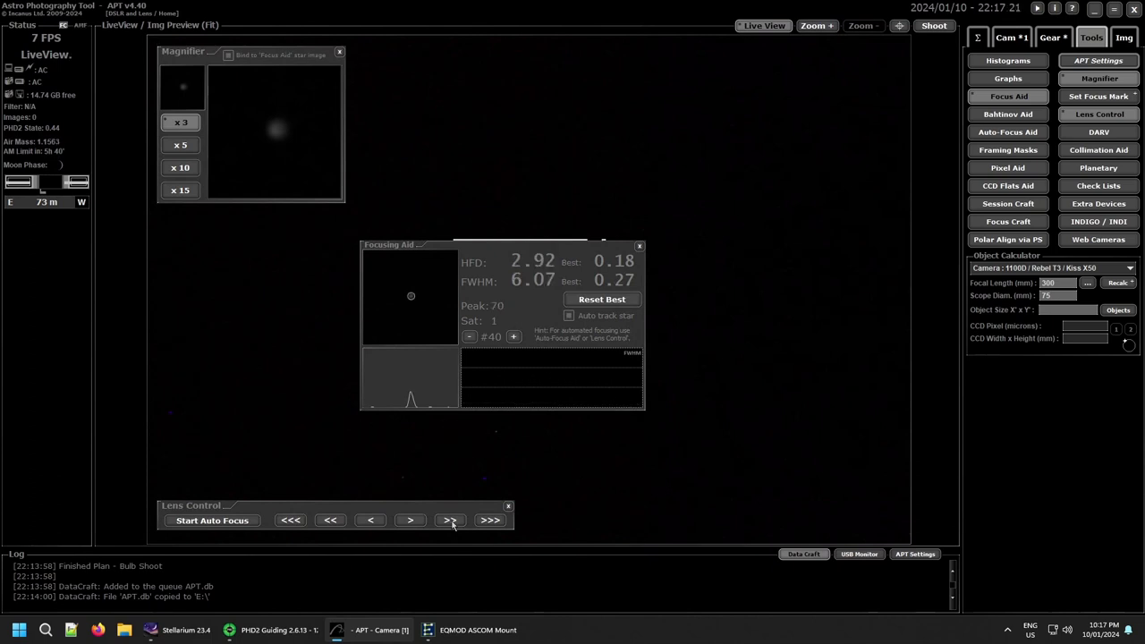
{"action": "left_click", "coordinate": [450, 522]}
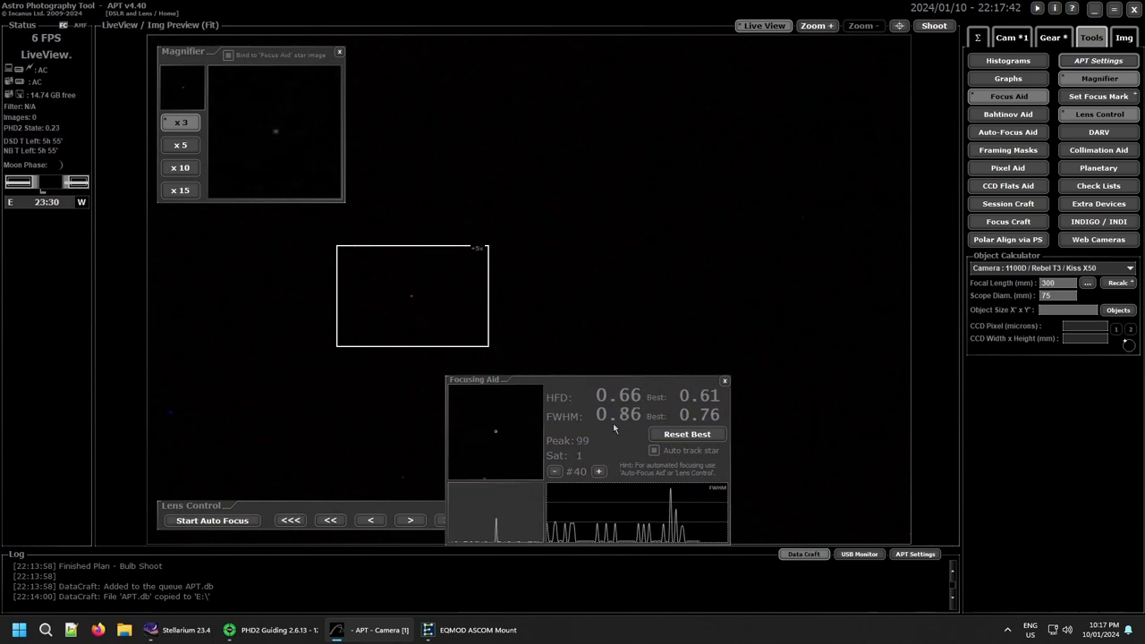
Zoom live view to 10x, move the Focusing Aid over the frame, and start auto-focus
{"action": "left_click", "coordinate": [816, 25]}
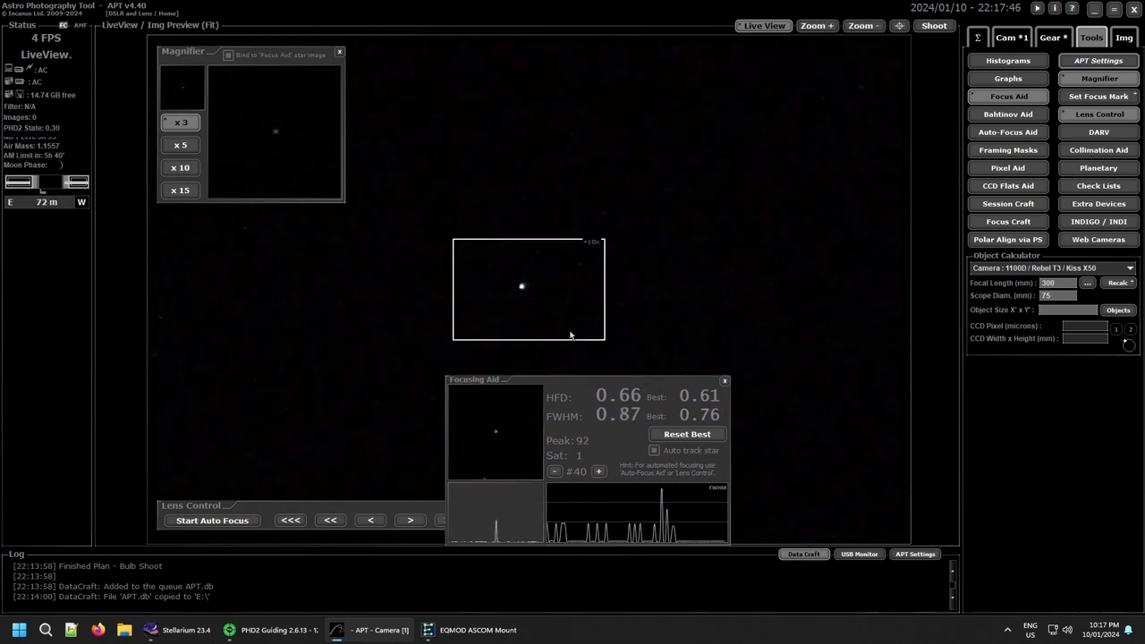
{"action": "left_click_drag", "start_coordinate": [616, 439], "coordinate": [634, 279]}
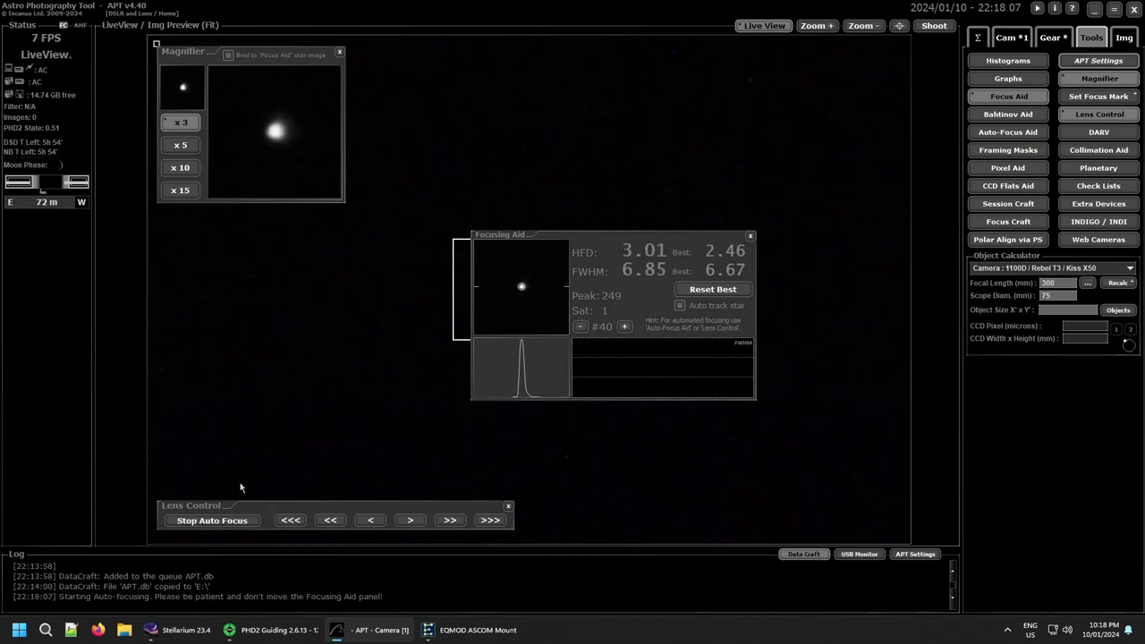
{"action": "left_click", "coordinate": [226, 522]}
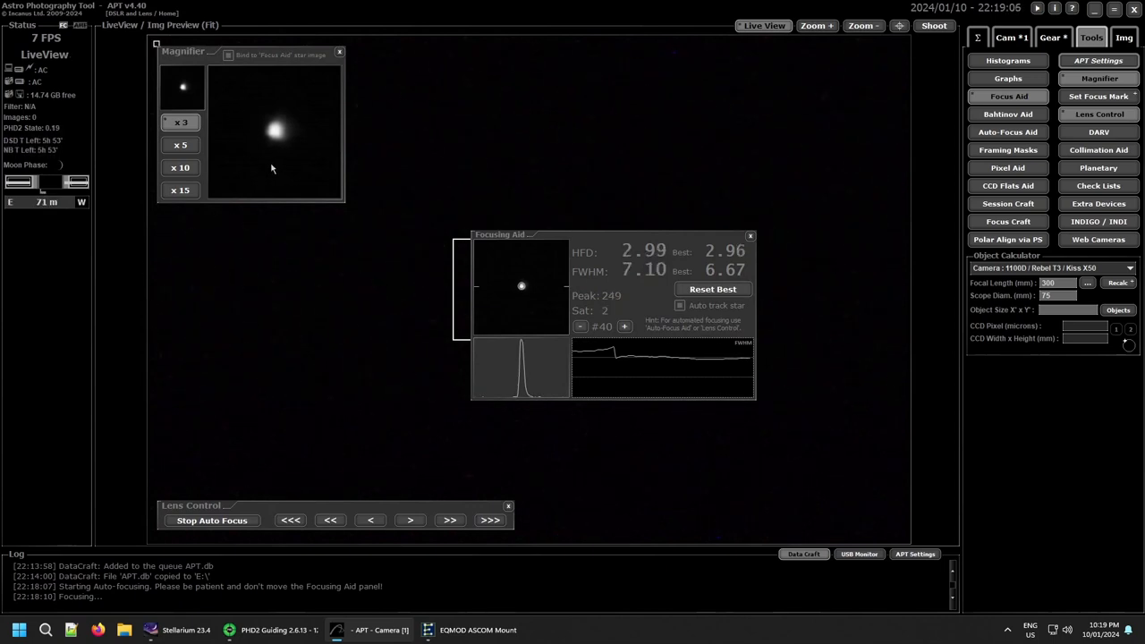
Step the star magnifier through x5, x10 and x15 back to x3, checking Stellarium meanwhile
{"action": "left_click", "coordinate": [182, 148]}
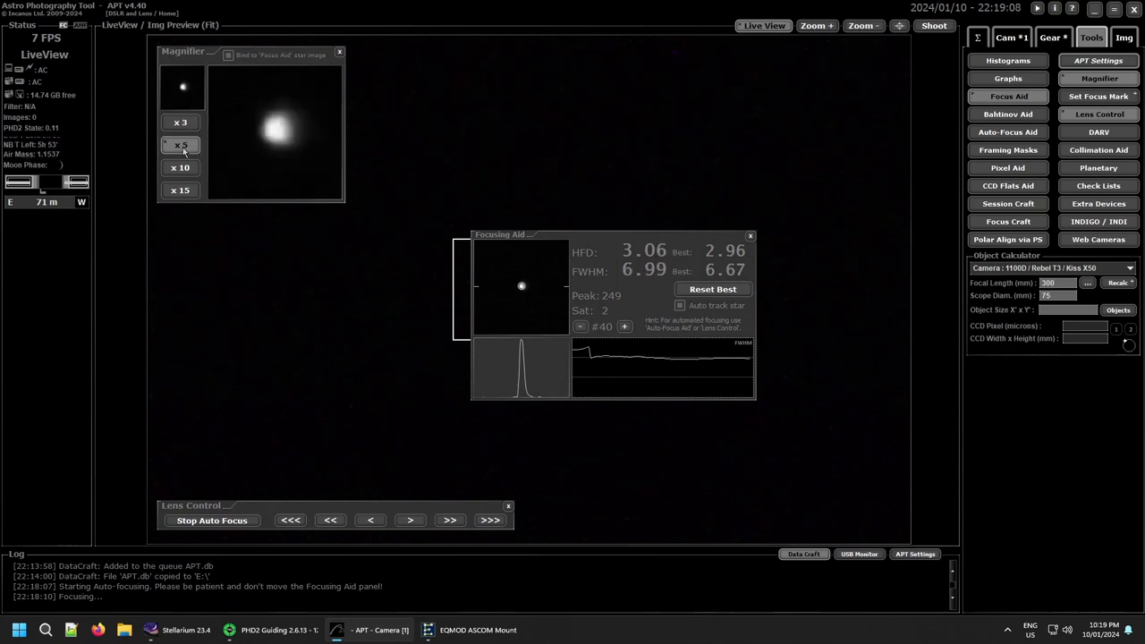
{"action": "left_click", "coordinate": [182, 169]}
{"action": "left_click", "coordinate": [181, 190]}
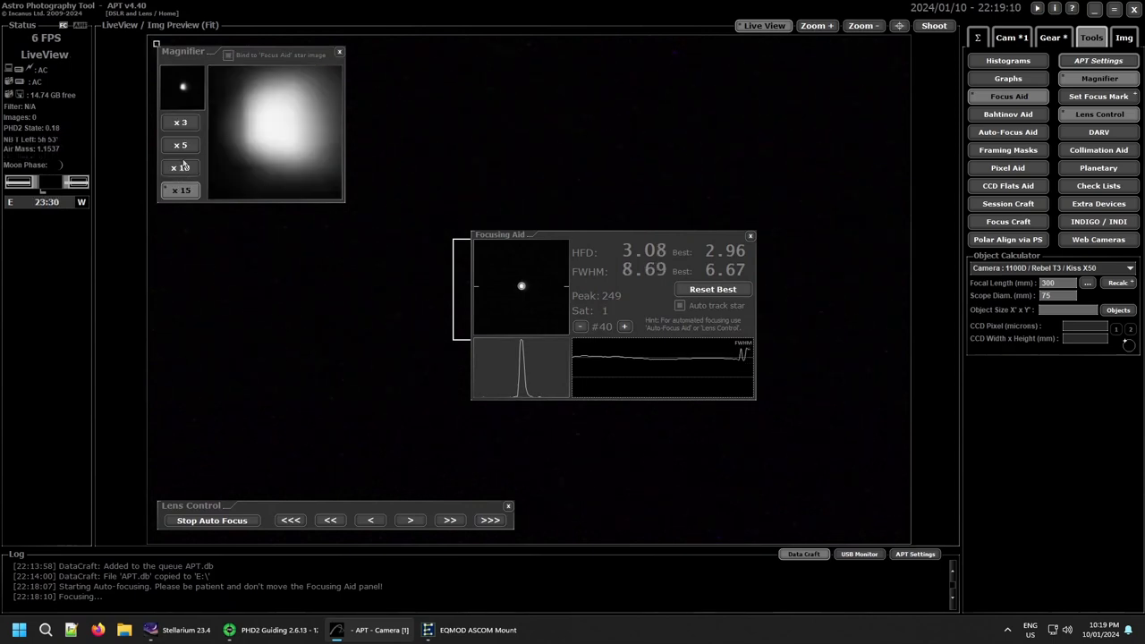
{"action": "left_click", "coordinate": [181, 122]}
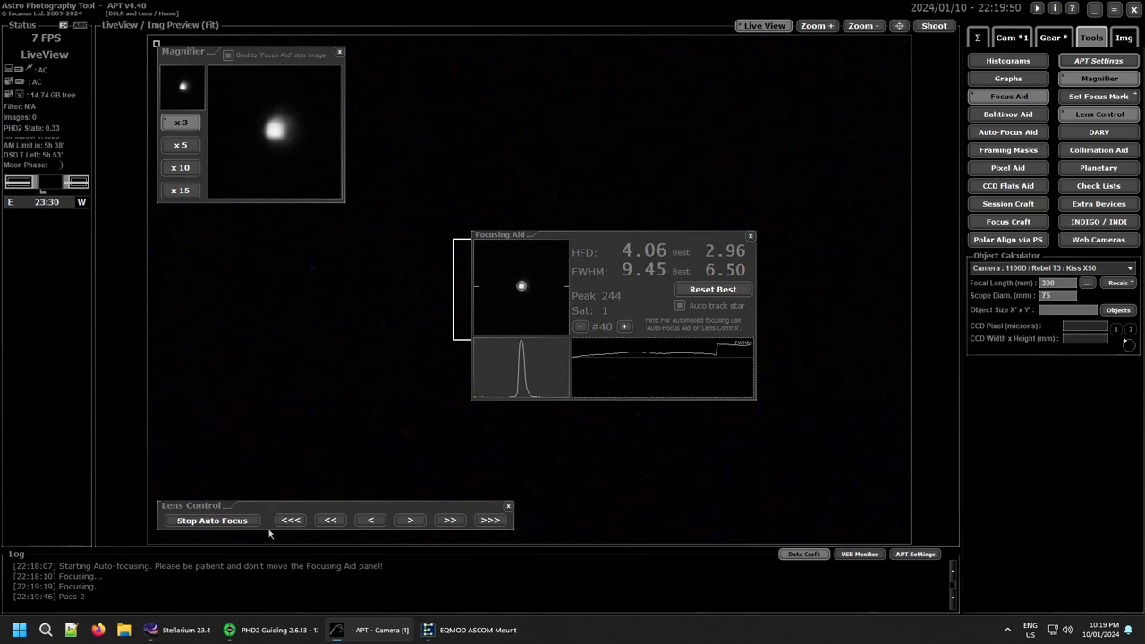
{"action": "left_click", "coordinate": [184, 630]}
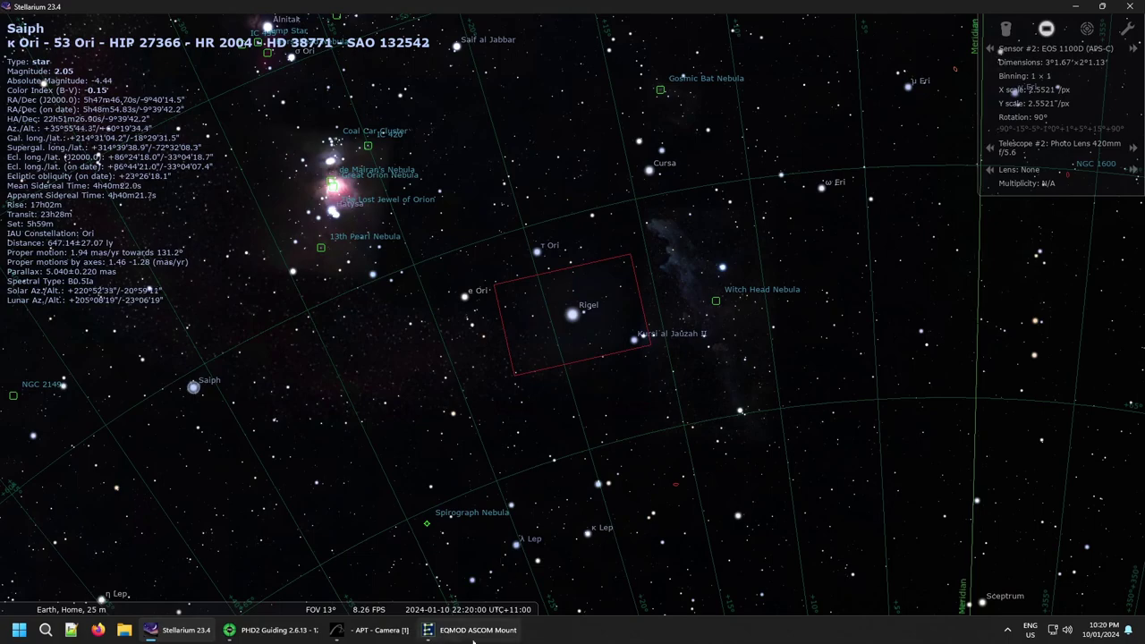
{"action": "left_click", "coordinate": [365, 633]}
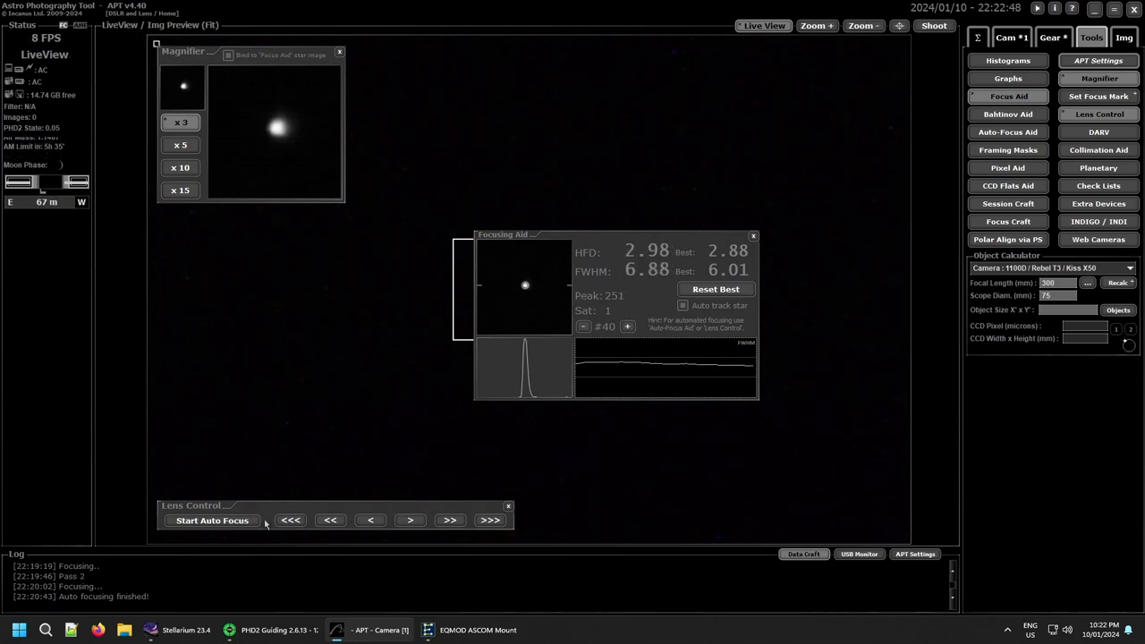
Close Lens Control and Focusing Aid, zoom live view back out, stop it, and close the Magnifier
{"action": "left_click", "coordinate": [509, 508]}
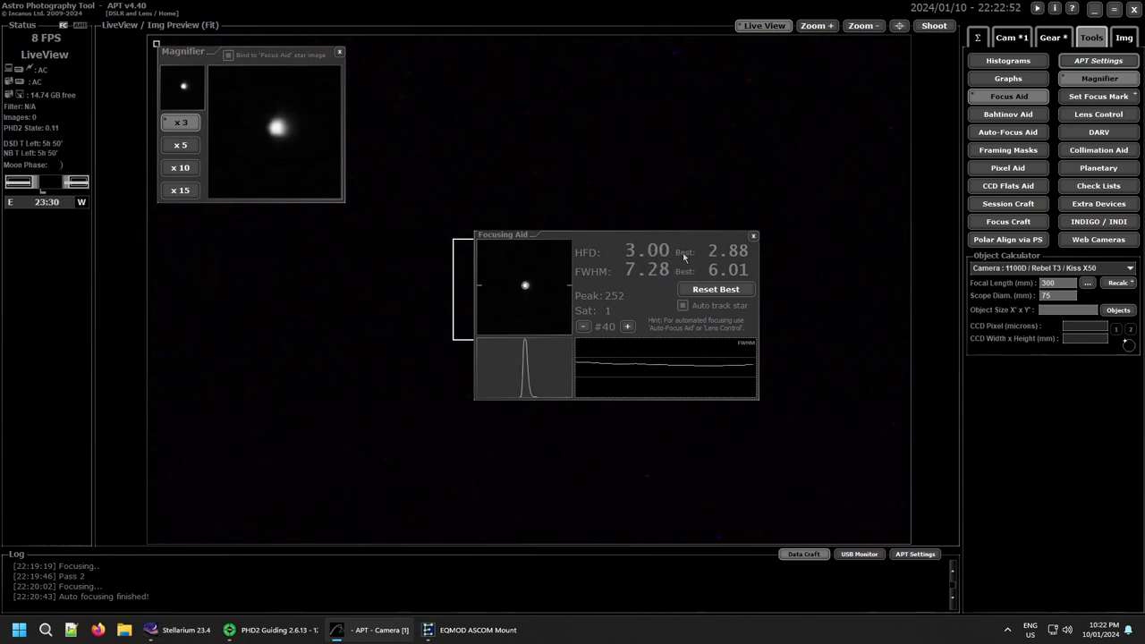
{"action": "left_click", "coordinate": [753, 237]}
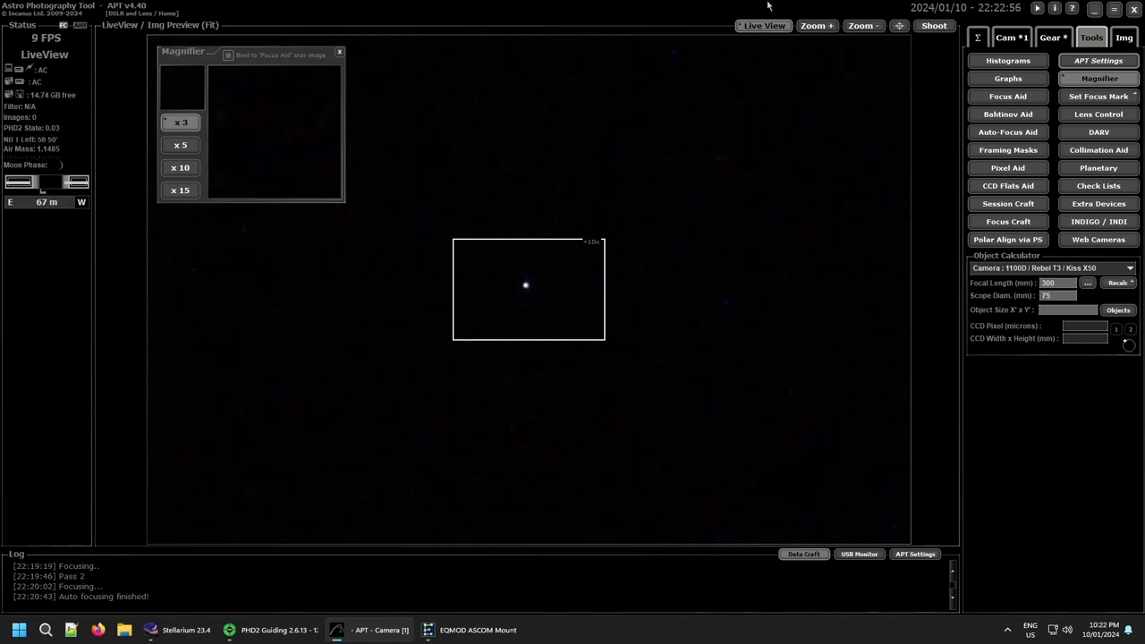
{"action": "left_click", "coordinate": [816, 26]}
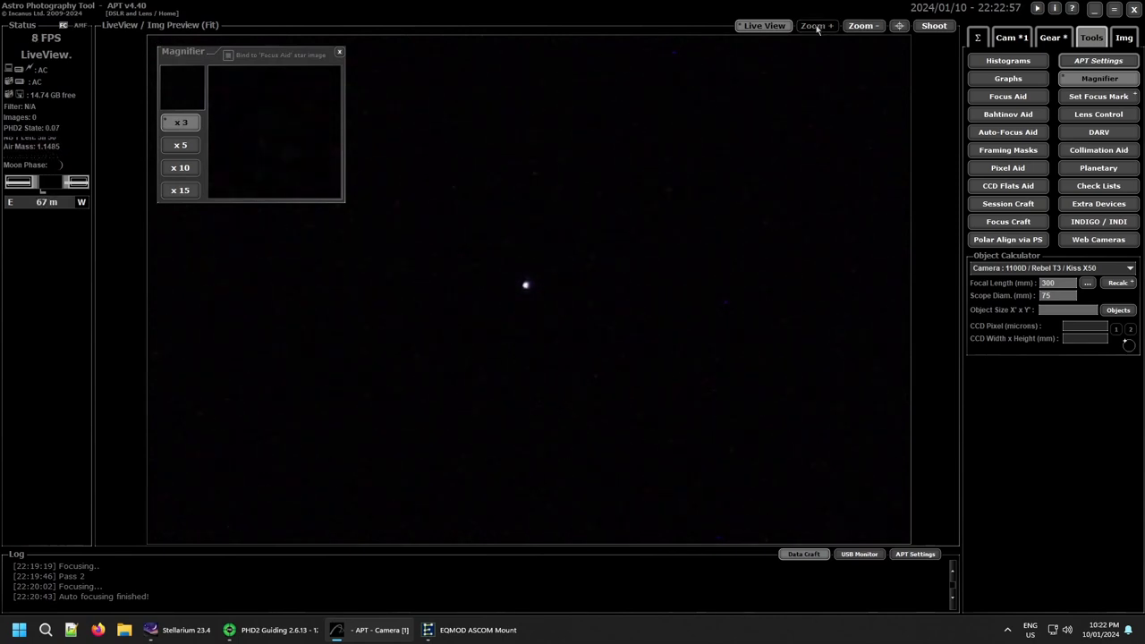
{"action": "left_click", "coordinate": [862, 28]}
{"action": "left_click", "coordinate": [866, 27]}
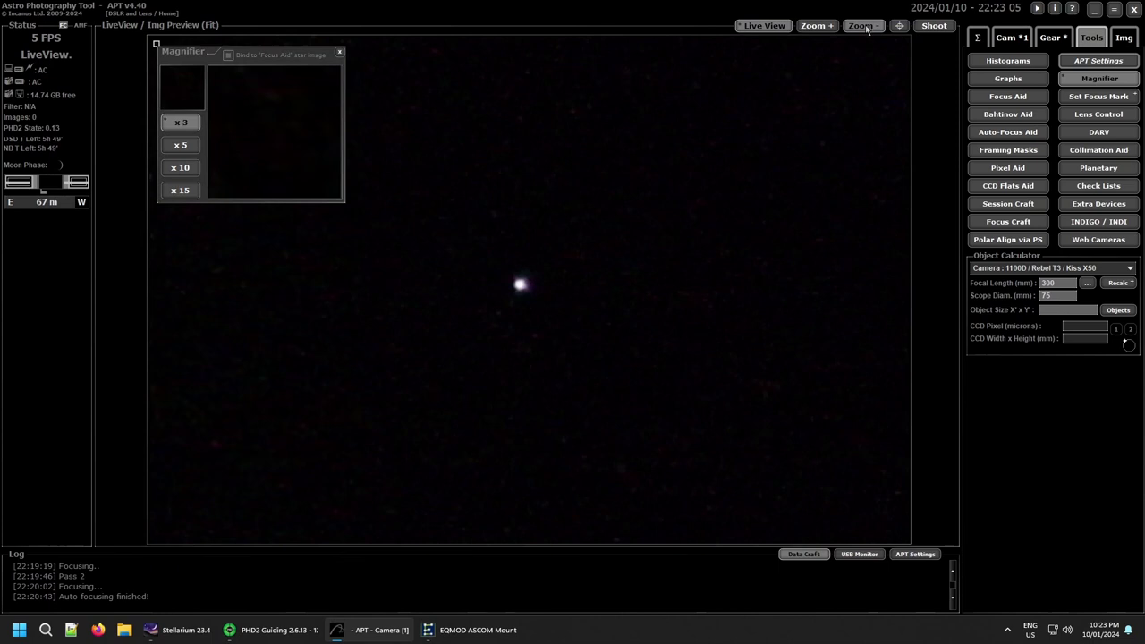
{"action": "left_click", "coordinate": [766, 26]}
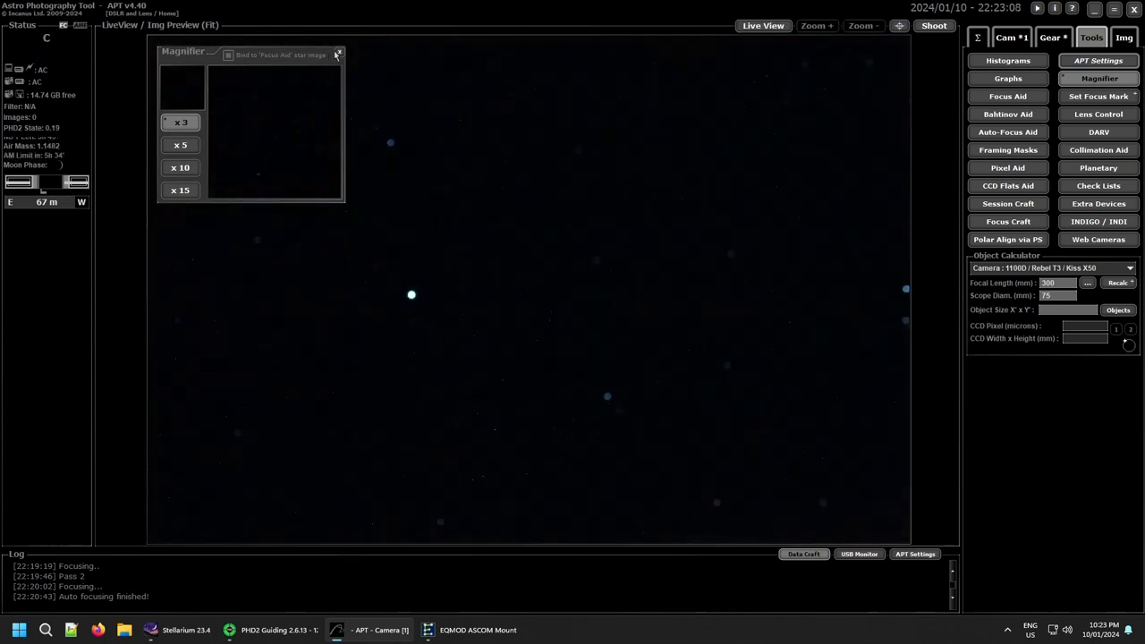
{"action": "left_click", "coordinate": [337, 54]}
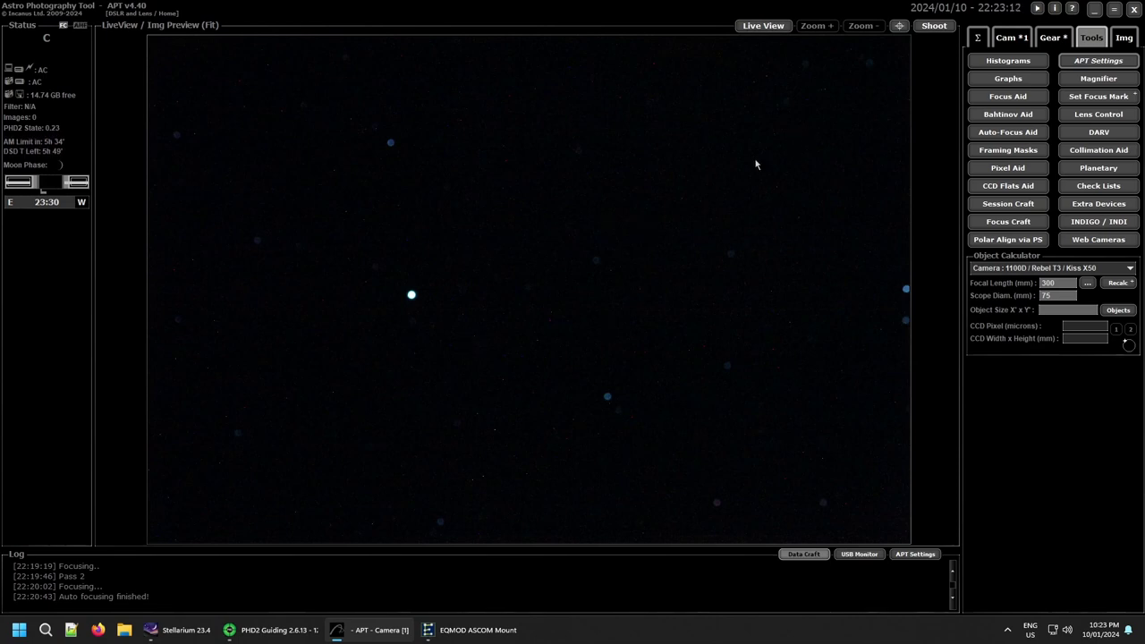
Check the star at 1:1, then run the Test Focusing Plan's 10-second ISO 3200 exposure
{"action": "left_click", "coordinate": [484, 292]}
{"action": "left_click", "coordinate": [487, 292]}
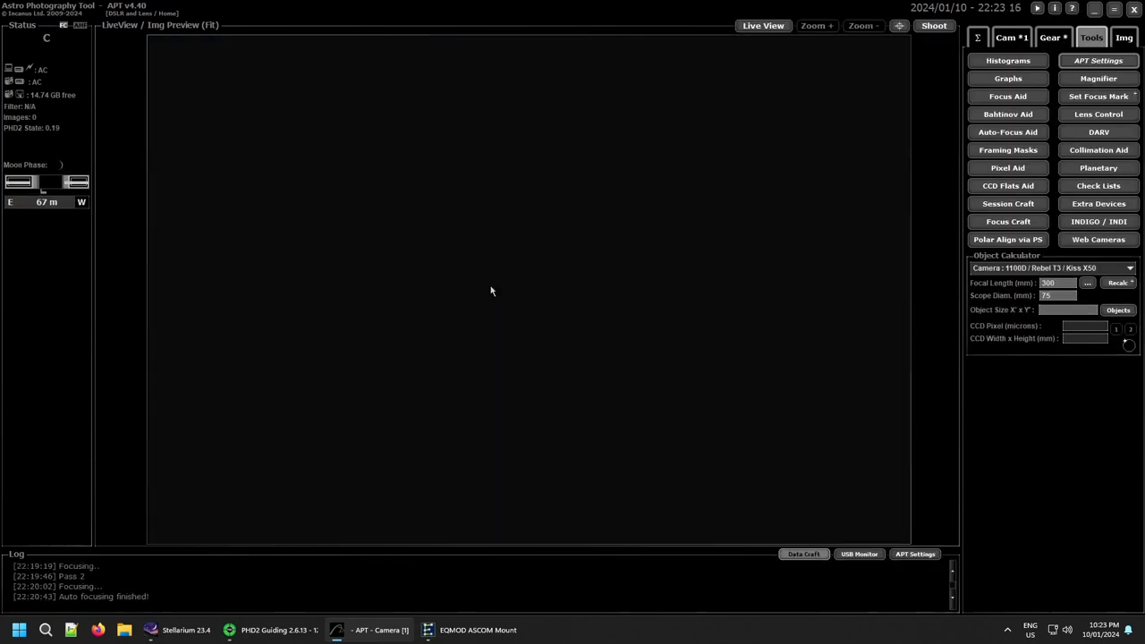
{"action": "left_click", "coordinate": [1010, 41]}
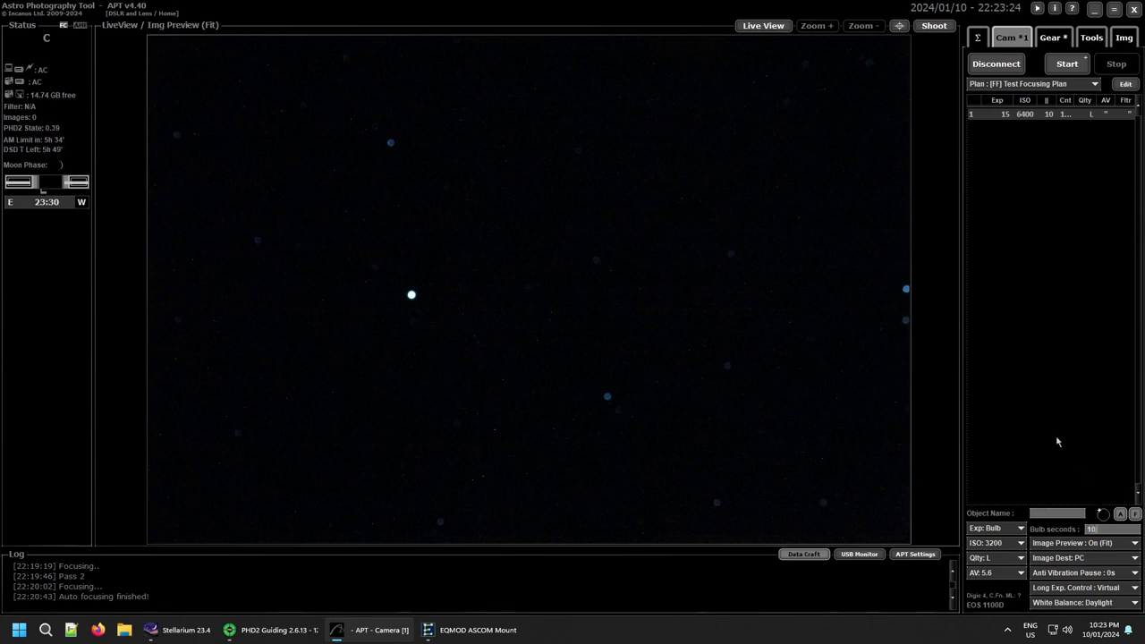
{"action": "left_click", "coordinate": [934, 26]}
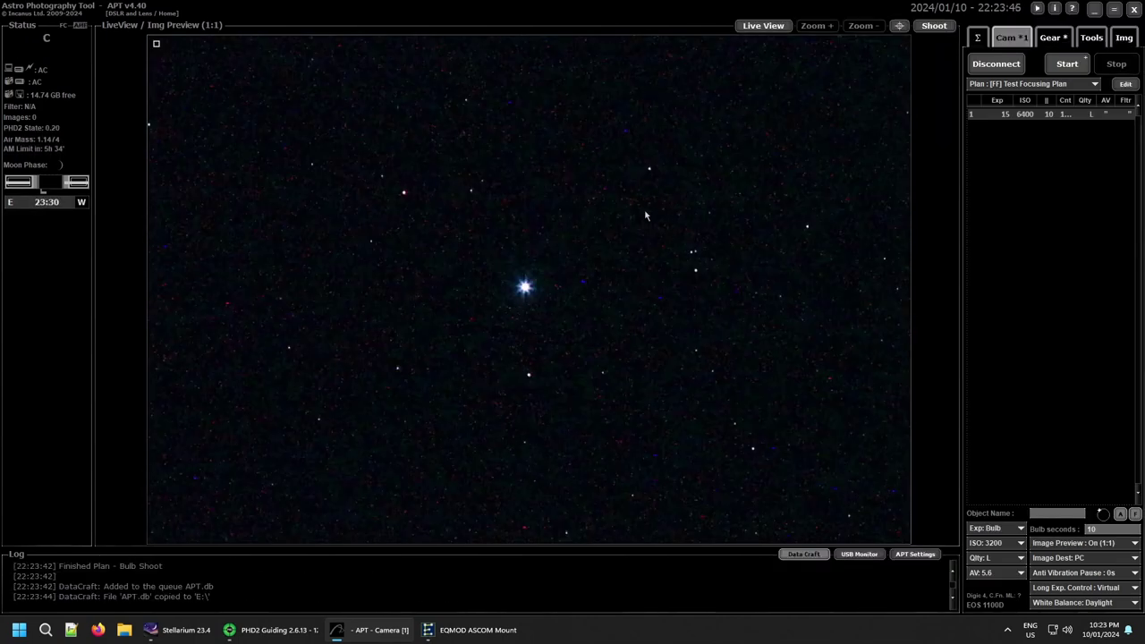
Restart live view centred on the bright star, zoom in twice, zoom back out, then stop it
{"action": "double_click", "coordinate": [524, 288]}
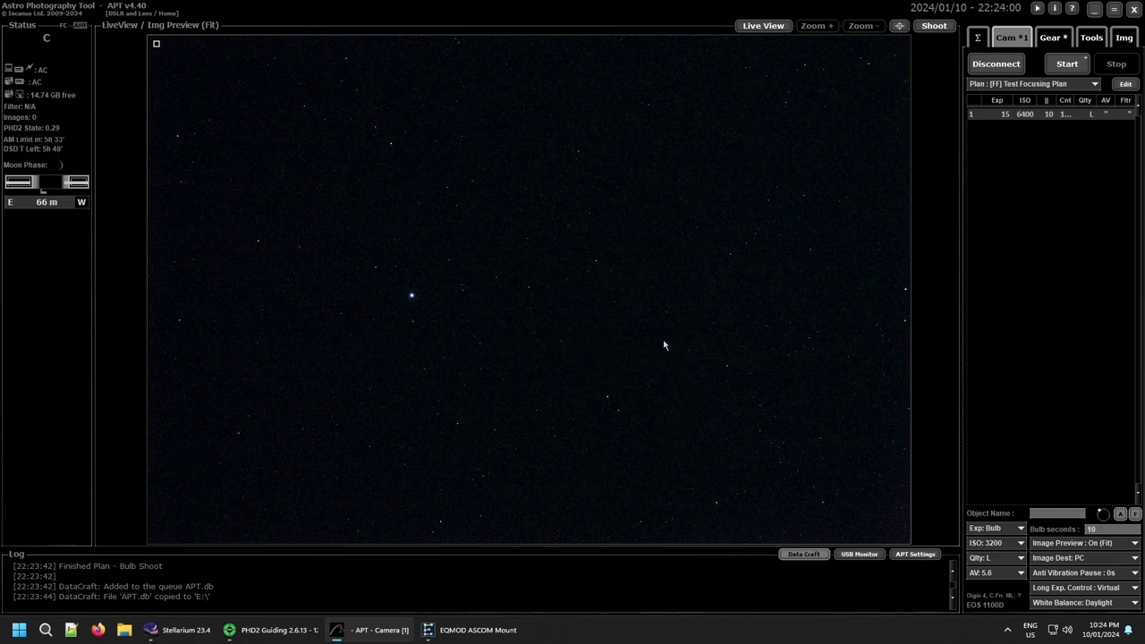
{"action": "left_click", "coordinate": [757, 29]}
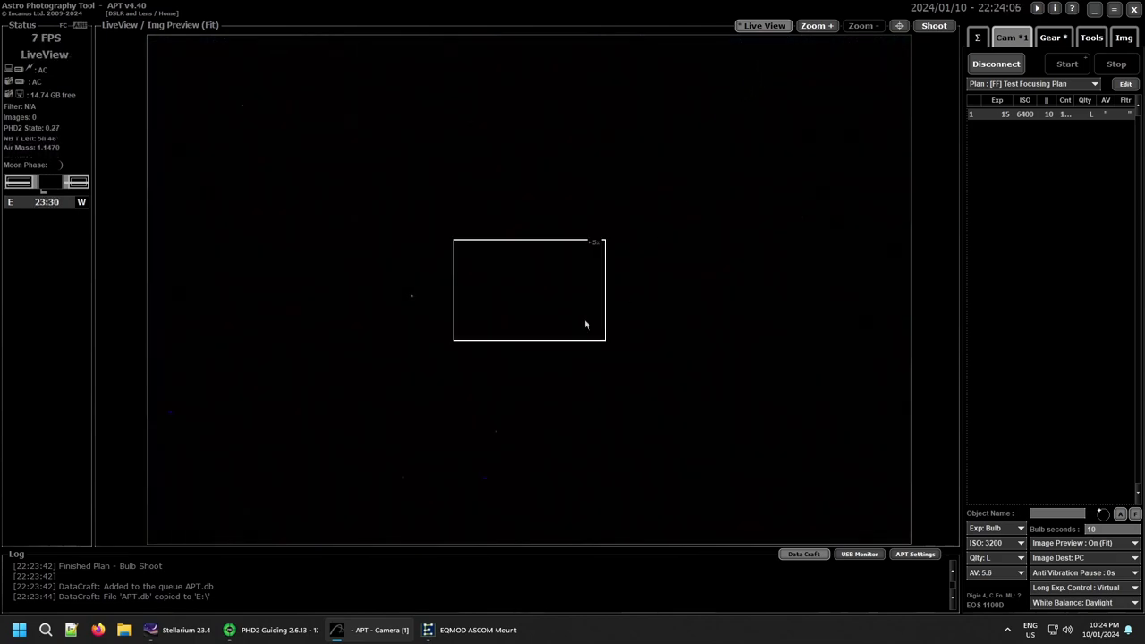
{"action": "left_click", "coordinate": [412, 299]}
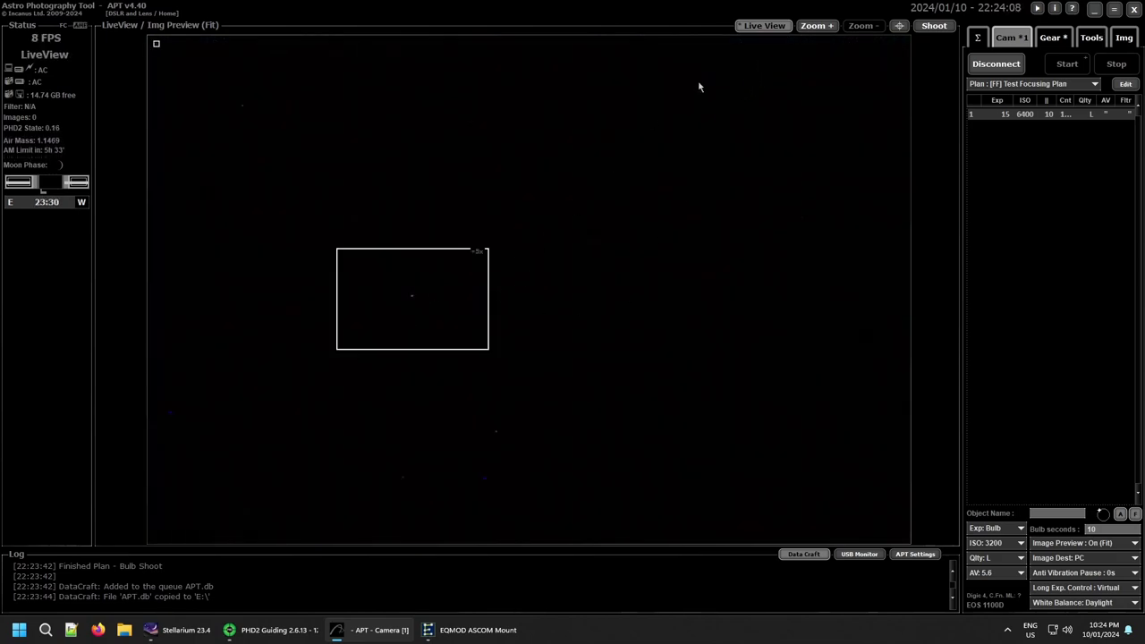
{"action": "left_click", "coordinate": [816, 26]}
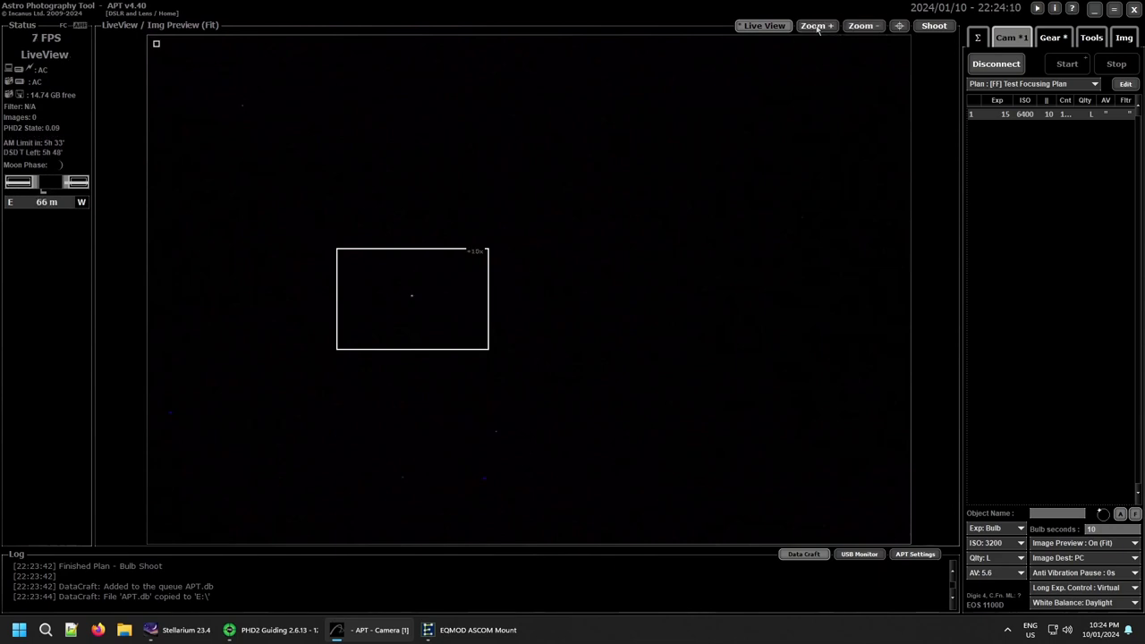
{"action": "left_click", "coordinate": [816, 26]}
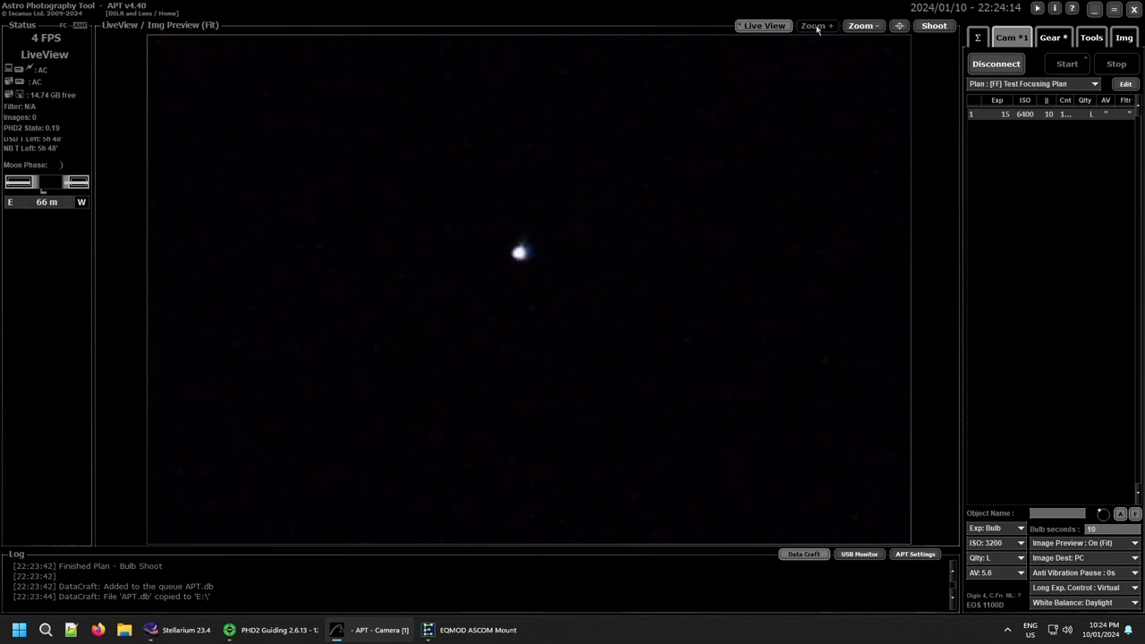
{"action": "left_click", "coordinate": [855, 29]}
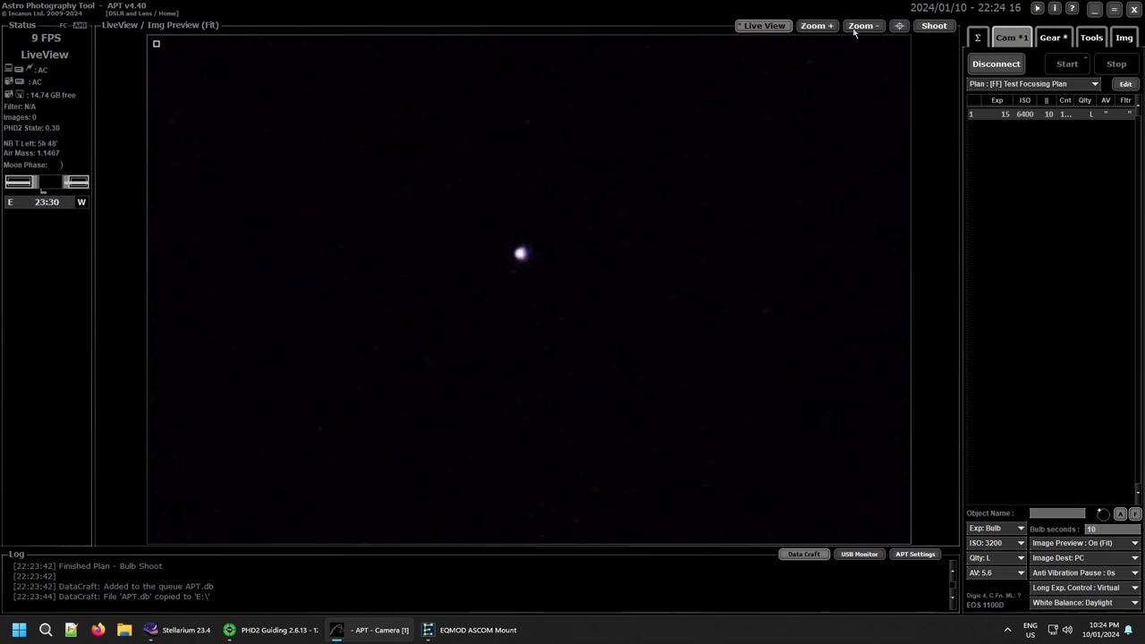
{"action": "left_click", "coordinate": [765, 27]}
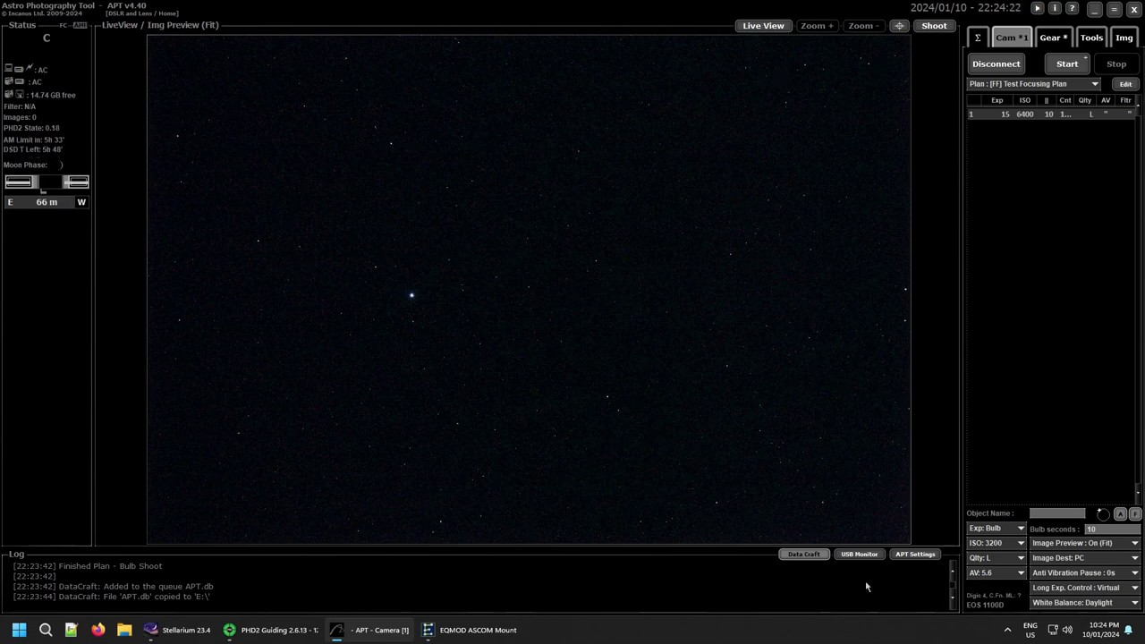
{"action": "left_click", "coordinate": [919, 557]}
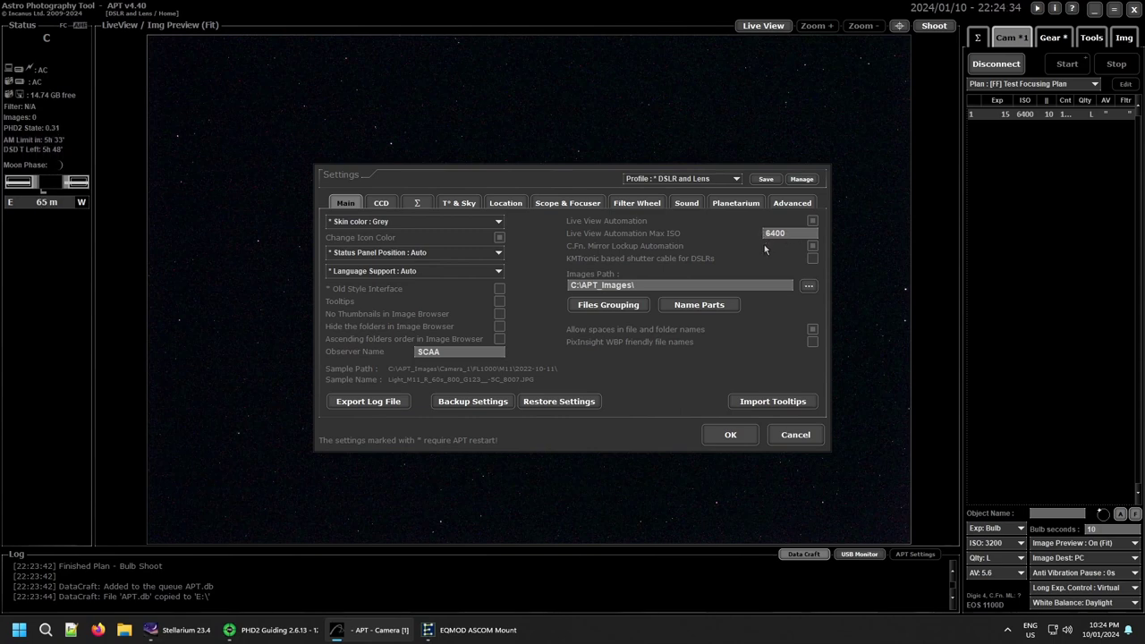
{"action": "left_click", "coordinate": [730, 435]}
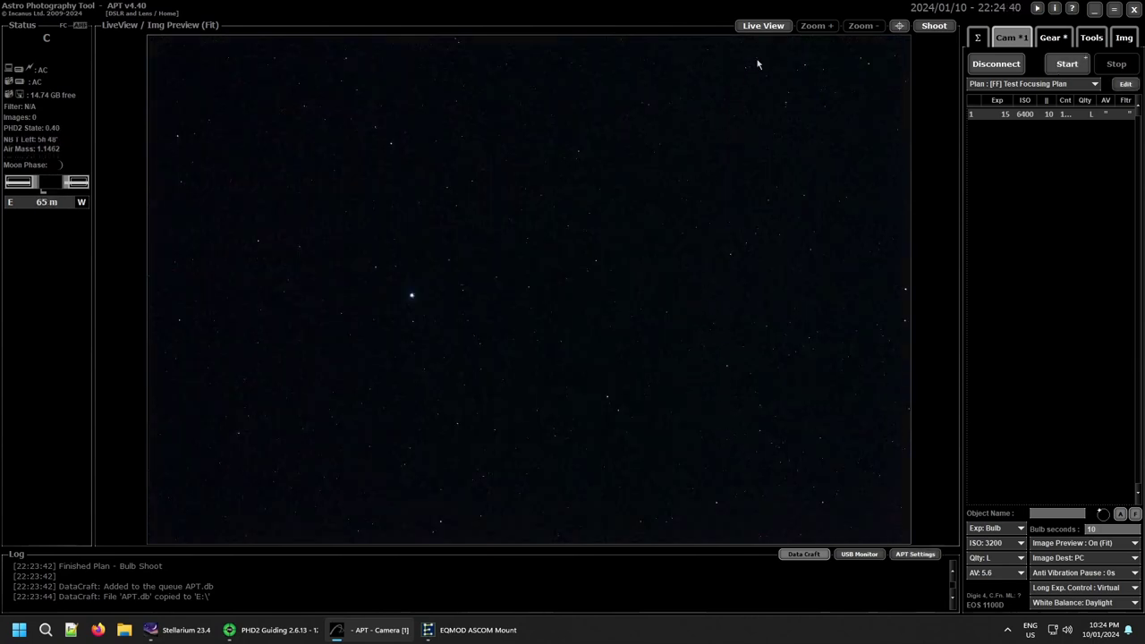
Run live view zoomed in on the bright star, stop it, then restart it at ISO 6400
{"action": "left_click", "coordinate": [763, 27]}
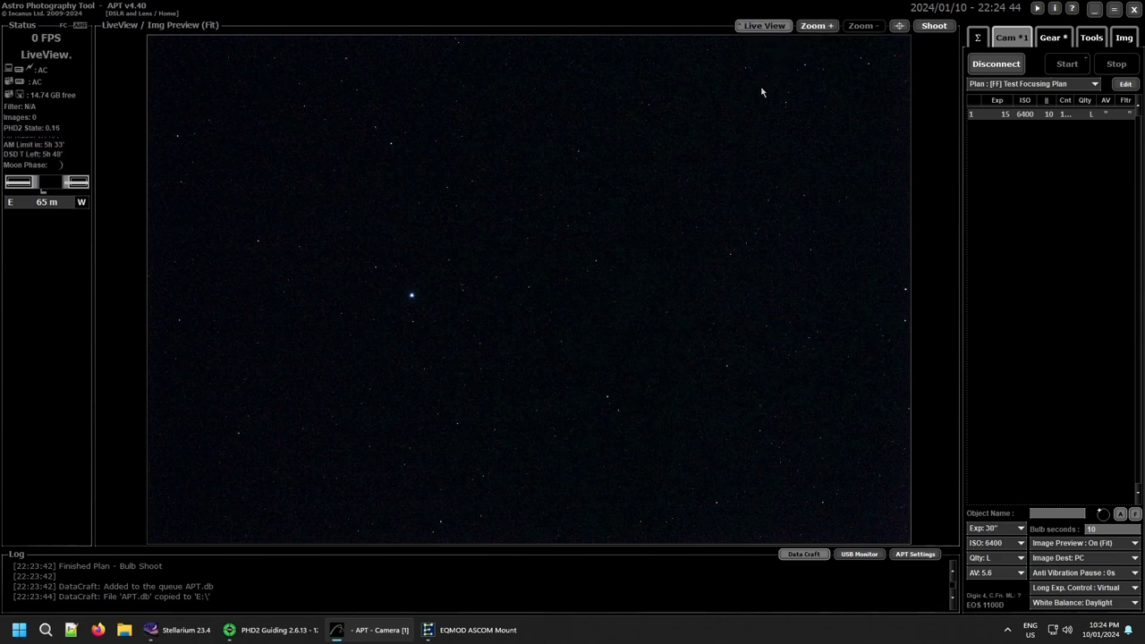
{"action": "left_click", "coordinate": [410, 303]}
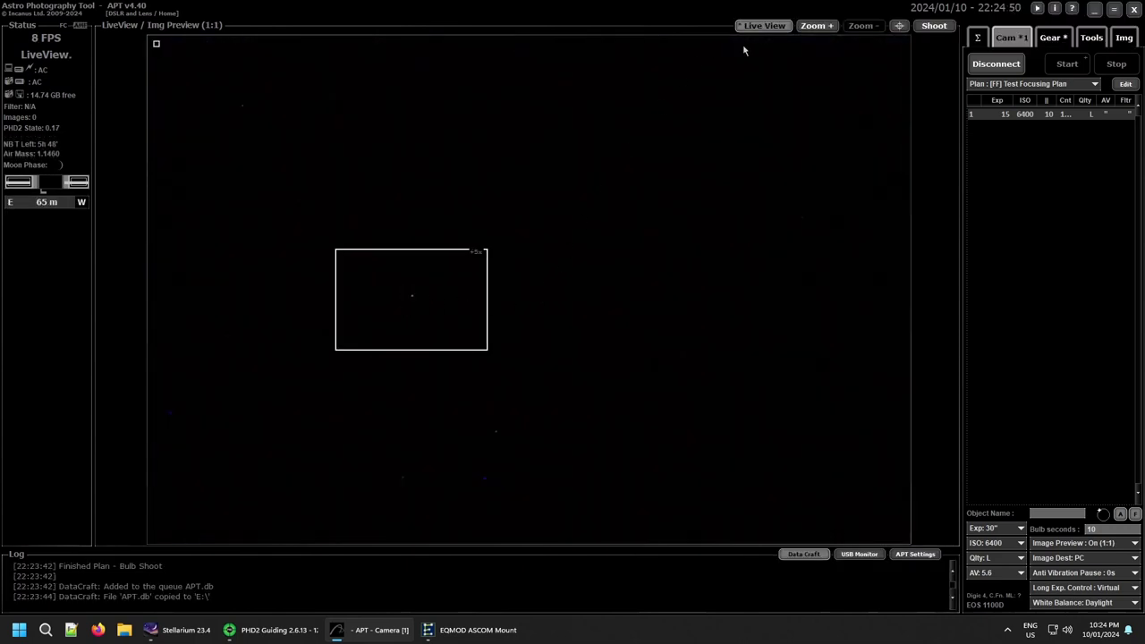
{"action": "left_click", "coordinate": [814, 27]}
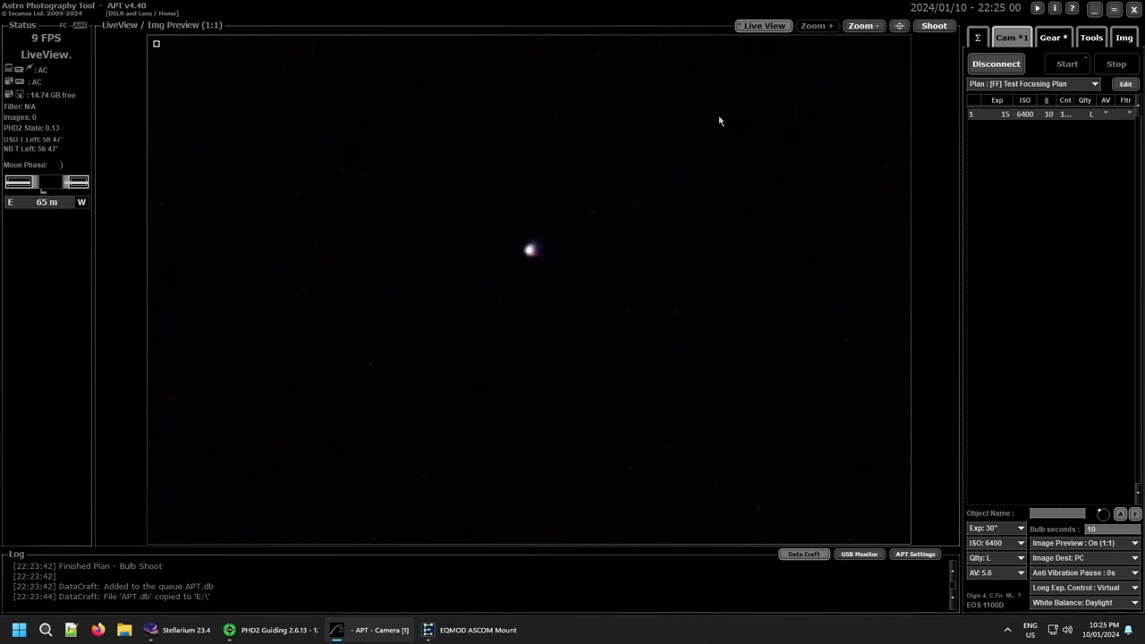
{"action": "left_click", "coordinate": [761, 28]}
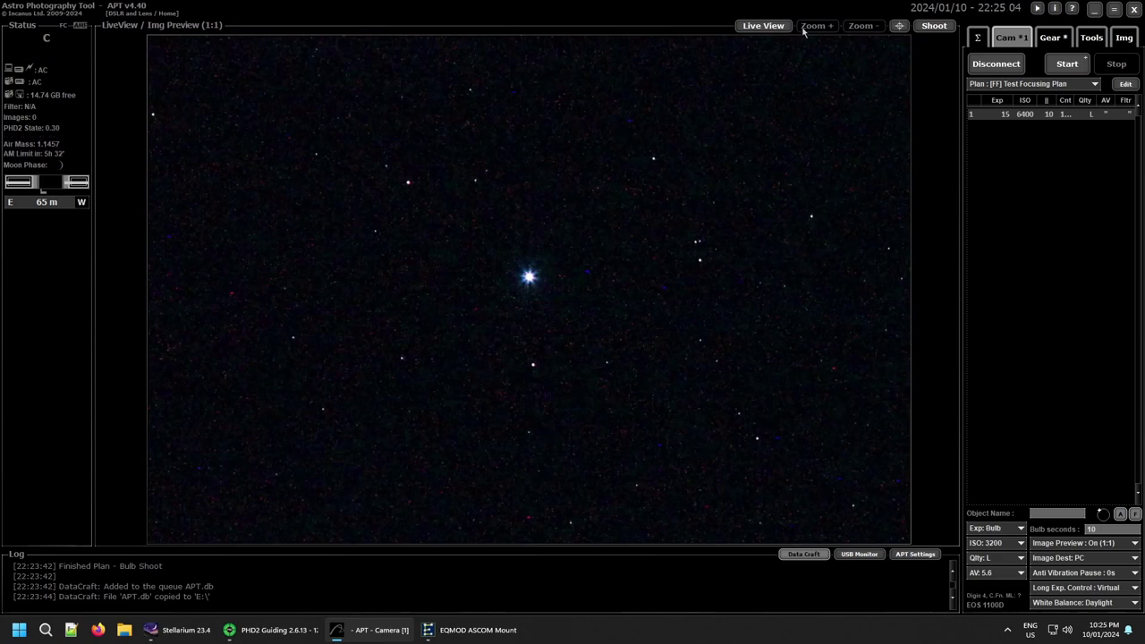
{"action": "left_click", "coordinate": [767, 30]}
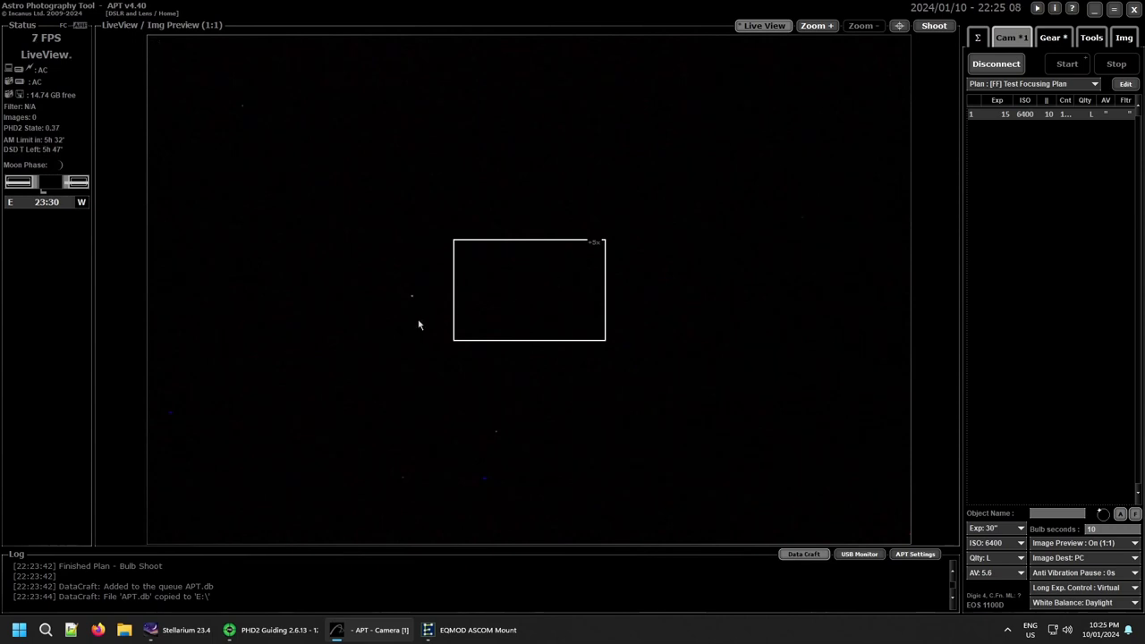
Zoom live view to 10x on the bright star, toggle Fit, re-zoom, then stop live view
{"action": "left_click", "coordinate": [414, 309]}
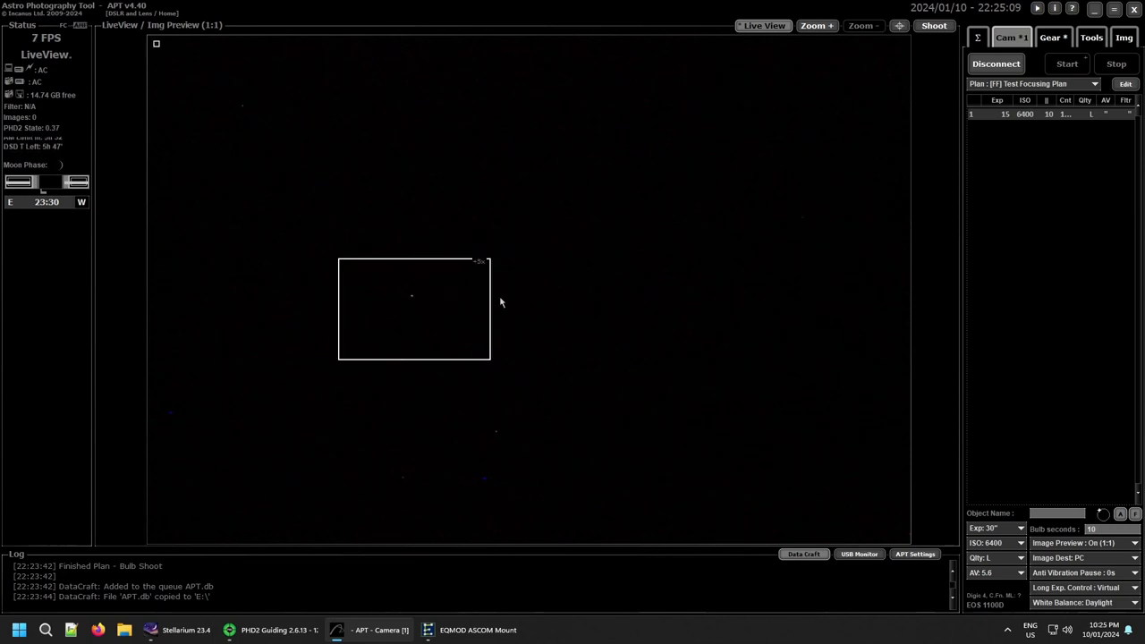
{"action": "left_click", "coordinate": [828, 26]}
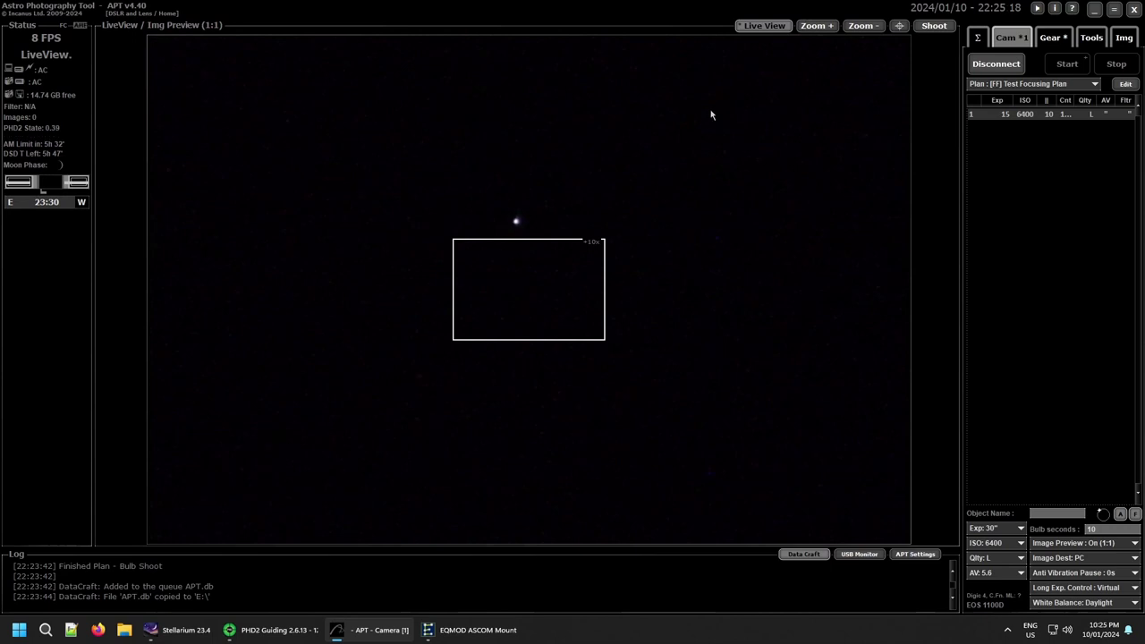
{"action": "double_click", "coordinate": [516, 223]}
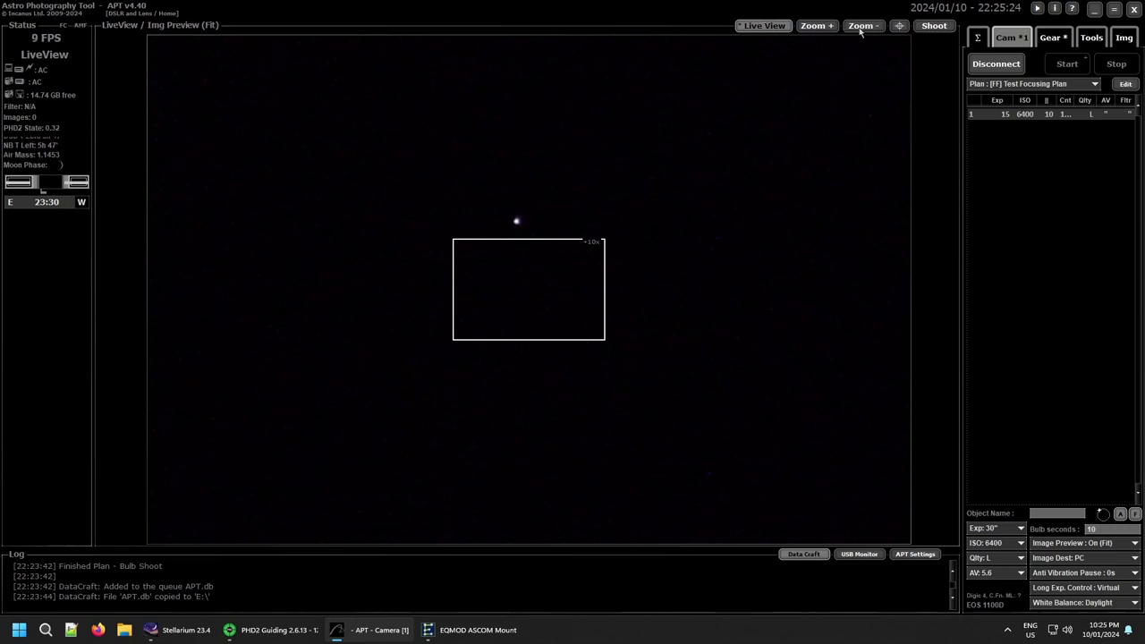
{"action": "left_click", "coordinate": [859, 31]}
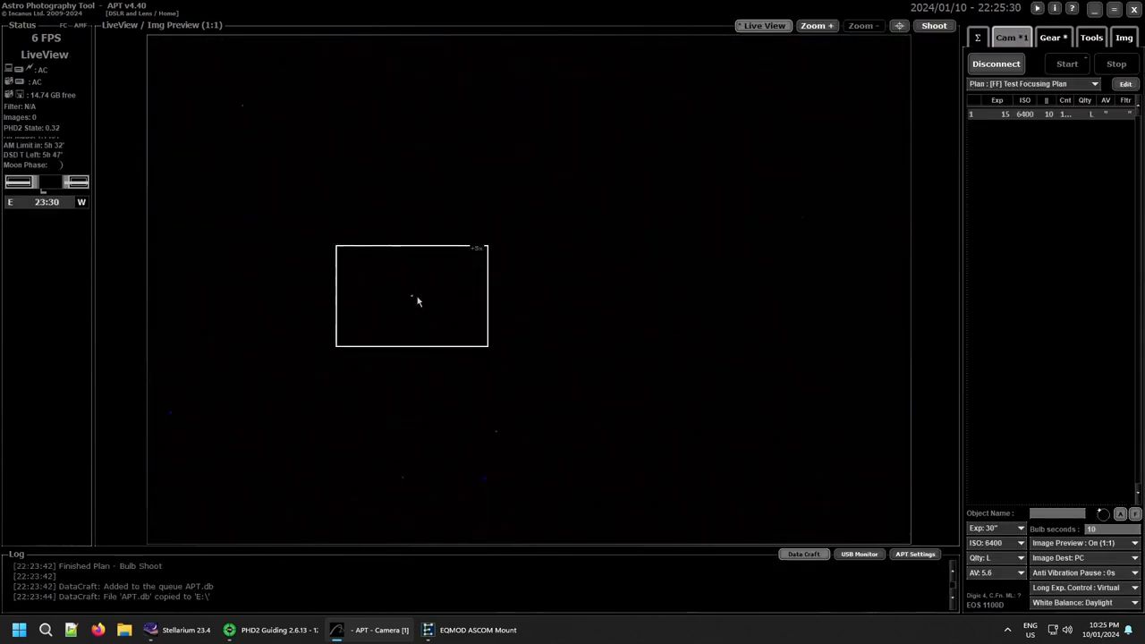
{"action": "left_click", "coordinate": [826, 28]}
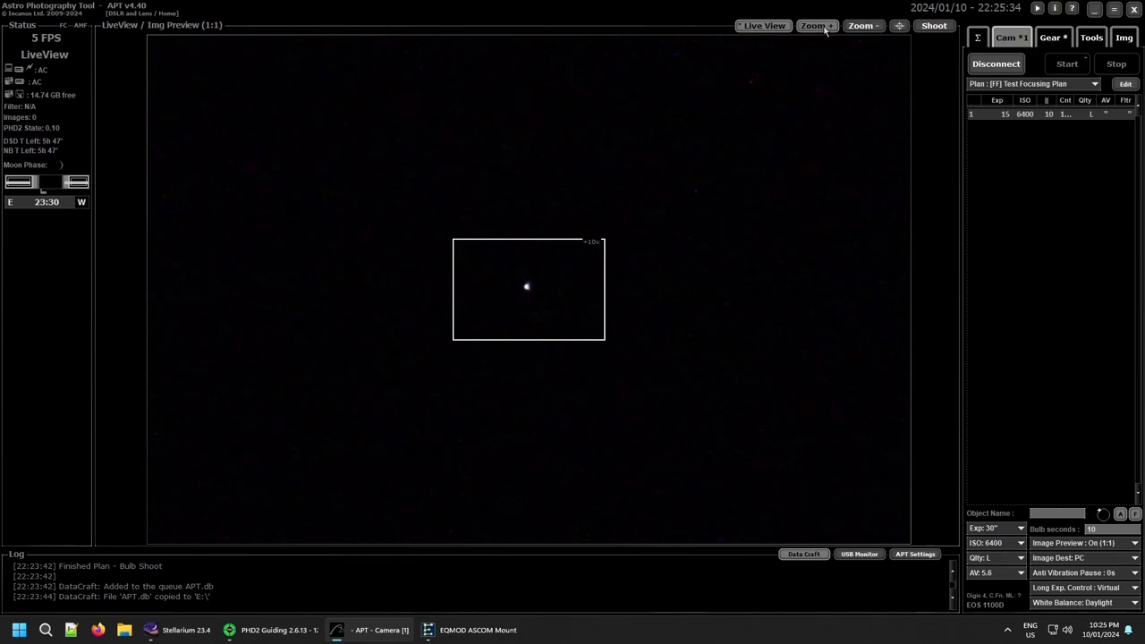
{"action": "left_click", "coordinate": [826, 27]}
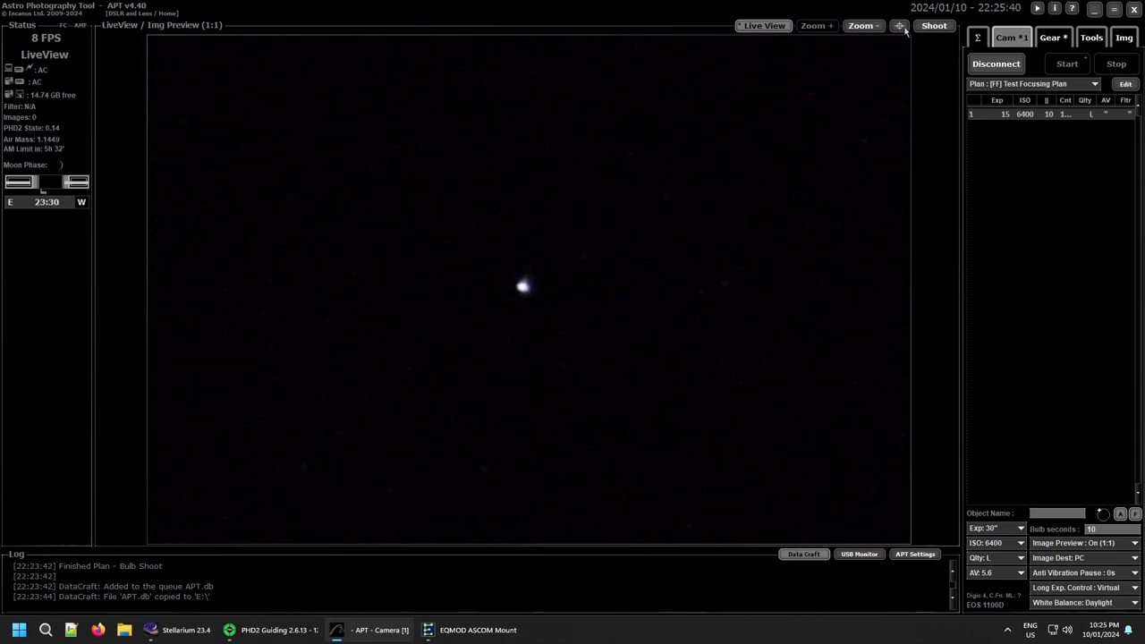
{"action": "left_click", "coordinate": [765, 26]}
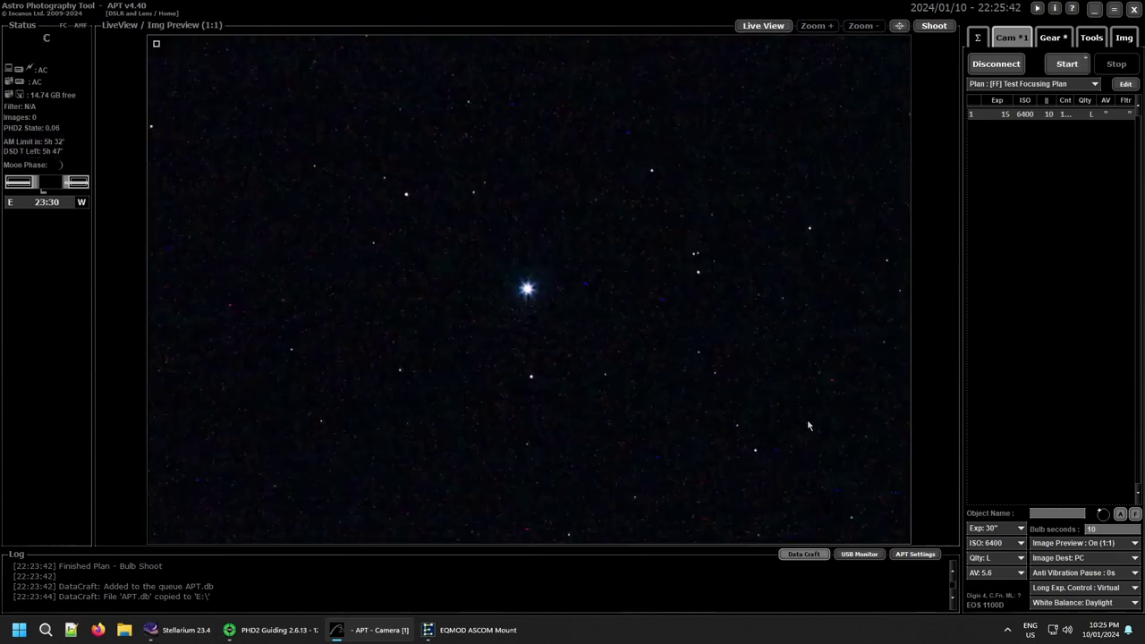
Fit the star field in the preview, open the Tools tab, and open, move, then close the Planetary window
{"action": "double_click", "coordinate": [540, 282]}
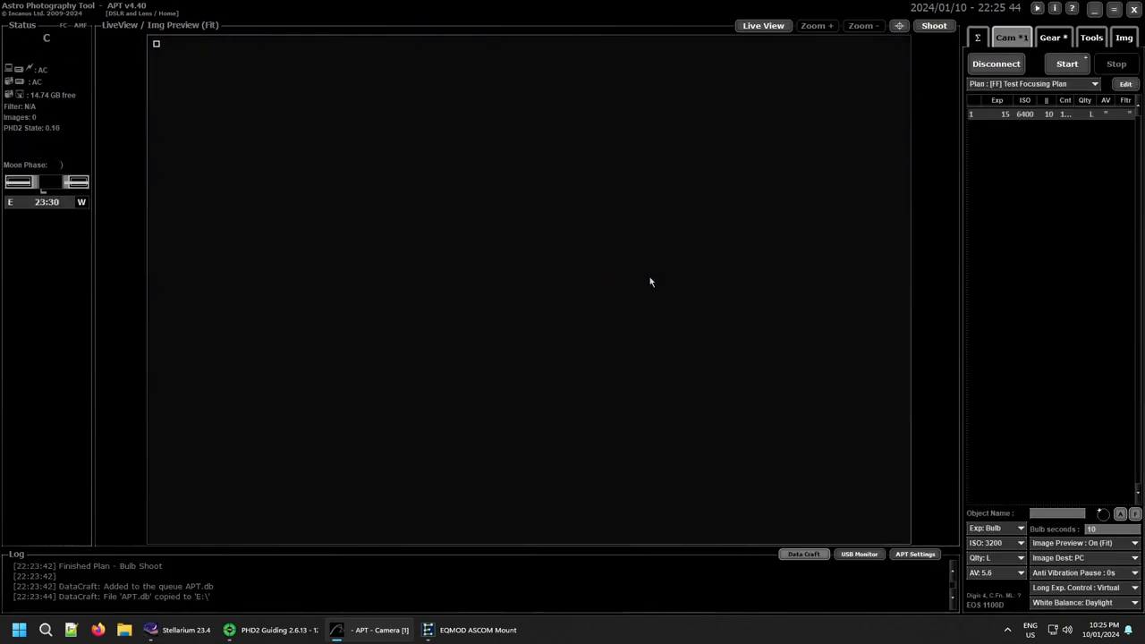
{"action": "left_click", "coordinate": [1091, 38]}
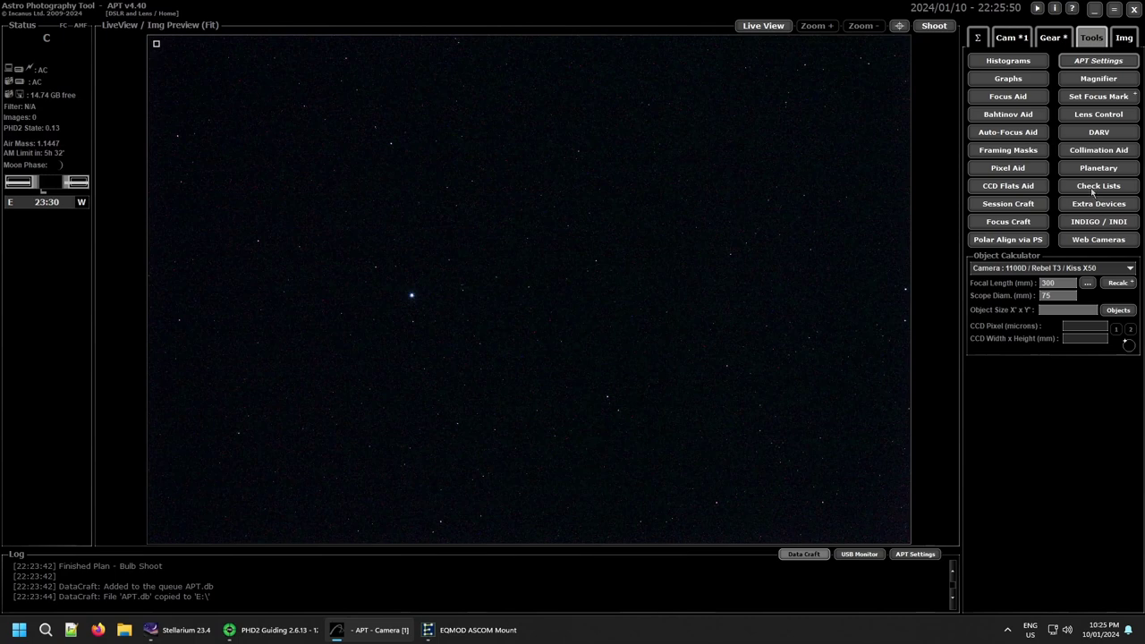
{"action": "left_click", "coordinate": [1093, 169]}
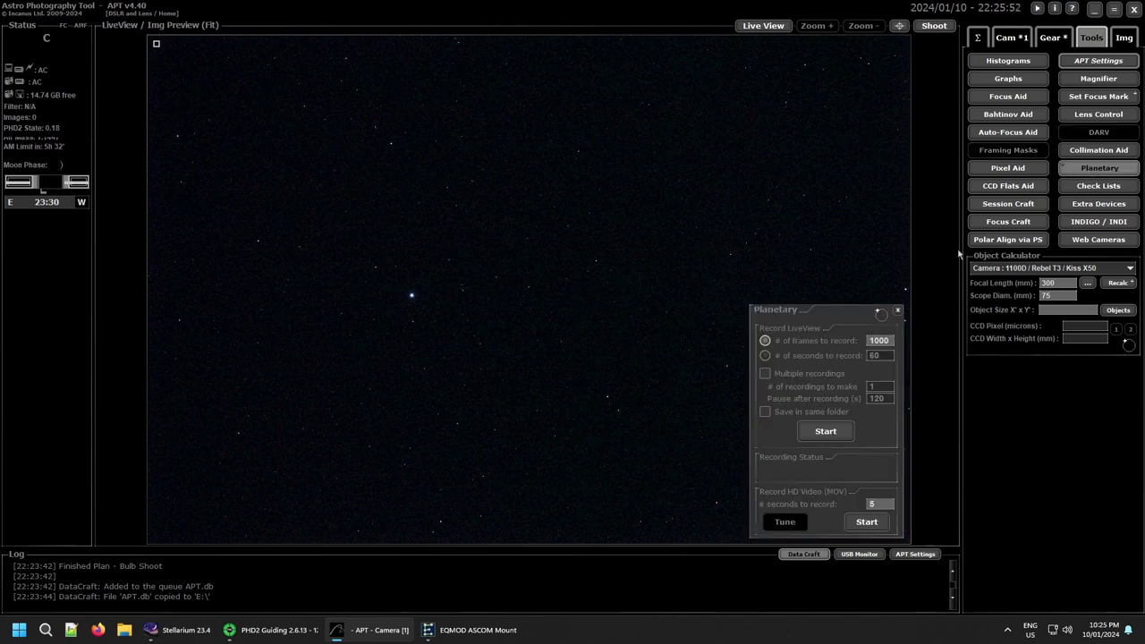
{"action": "left_click_drag", "start_coordinate": [814, 320], "coordinate": [1032, 192]}
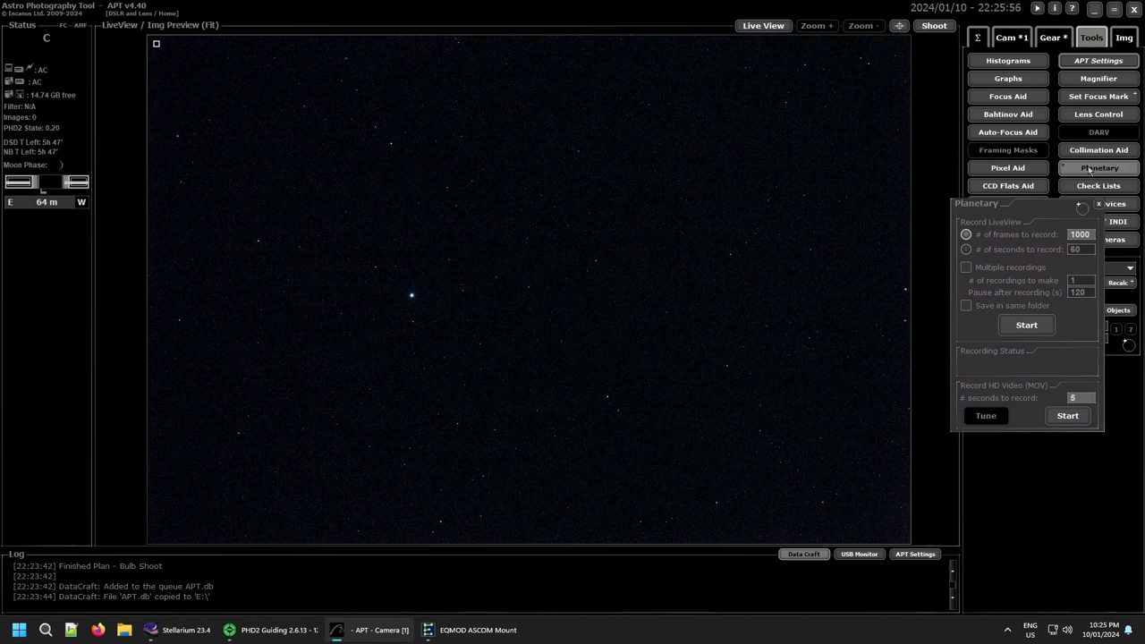
{"action": "left_click", "coordinate": [1089, 167]}
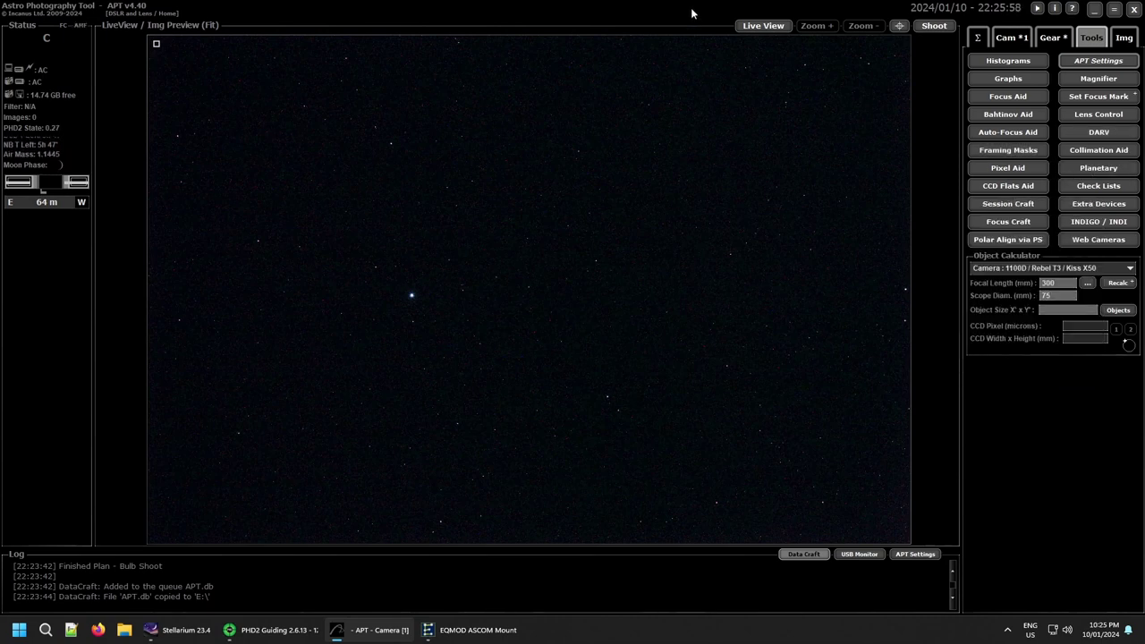